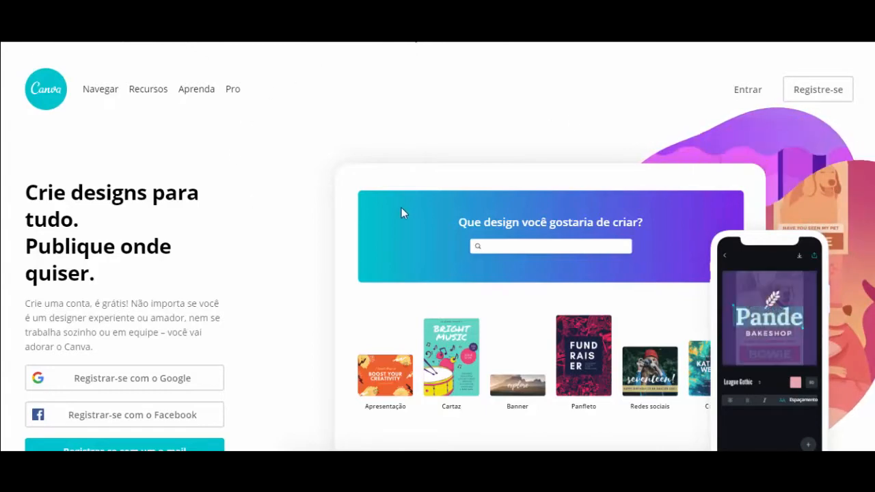
Step: Log in to the existing account from the start page
{"action": "scroll", "coordinate": [125, 244], "scroll_direction": "down", "scroll_amount": 2}
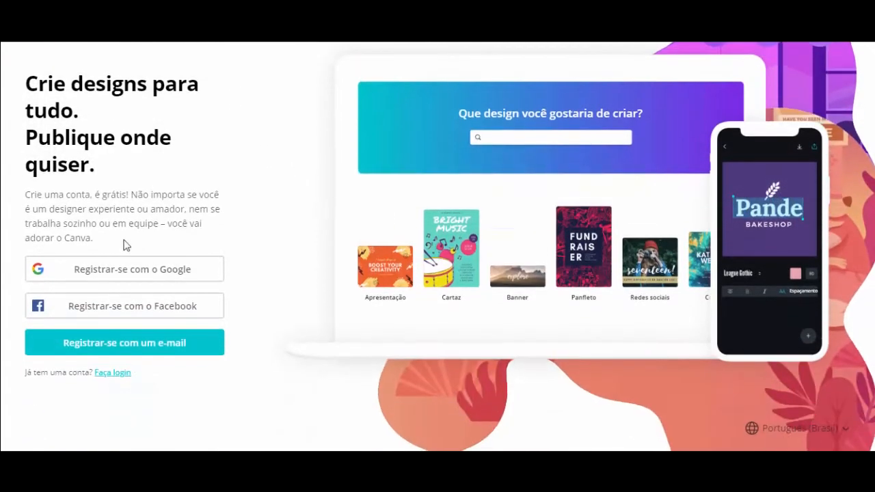
{"action": "scroll", "coordinate": [164, 273], "scroll_direction": "up", "scroll_amount": 1}
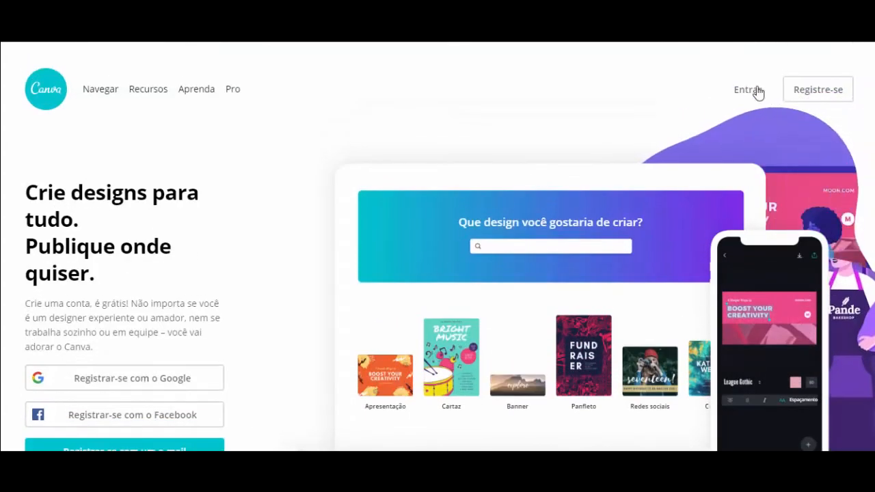
{"action": "left_click", "coordinate": [748, 90]}
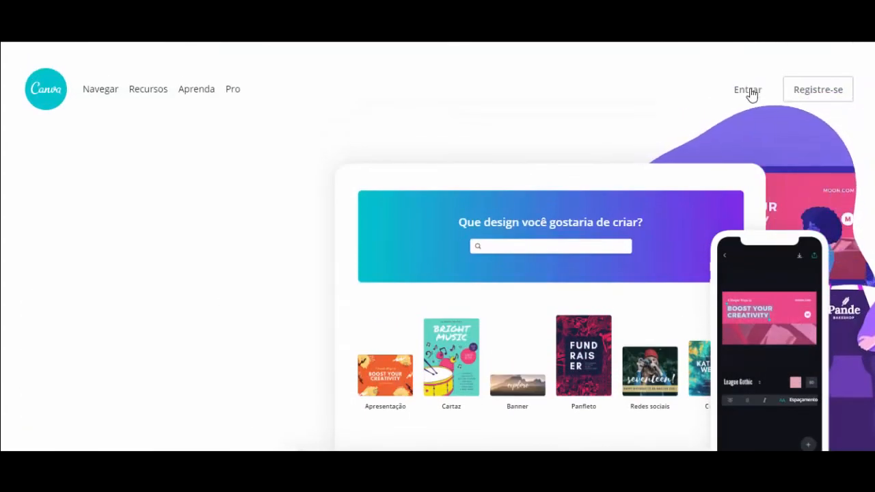
{"action": "left_click", "coordinate": [129, 395]}
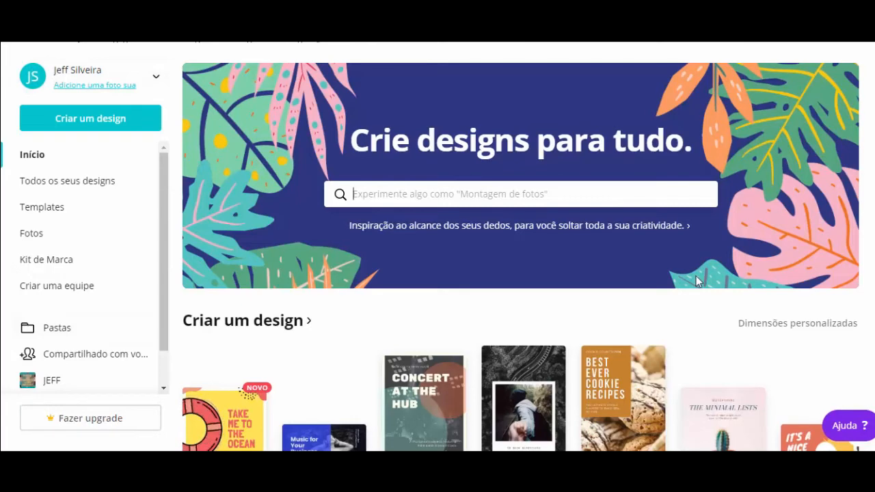
Step: Look through the suggested design types and the account's existing designs on the home page
{"action": "scroll", "coordinate": [527, 297], "scroll_direction": "down", "scroll_amount": 3}
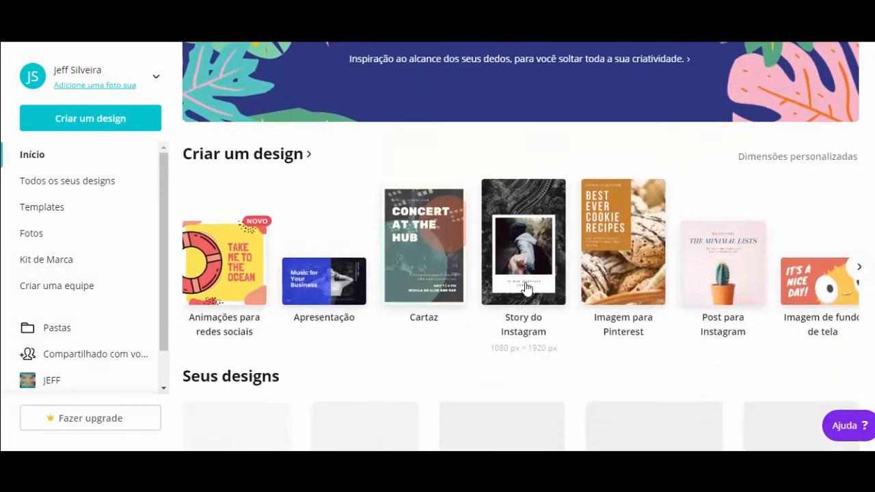
{"action": "scroll", "coordinate": [524, 276], "scroll_direction": "down", "scroll_amount": 1}
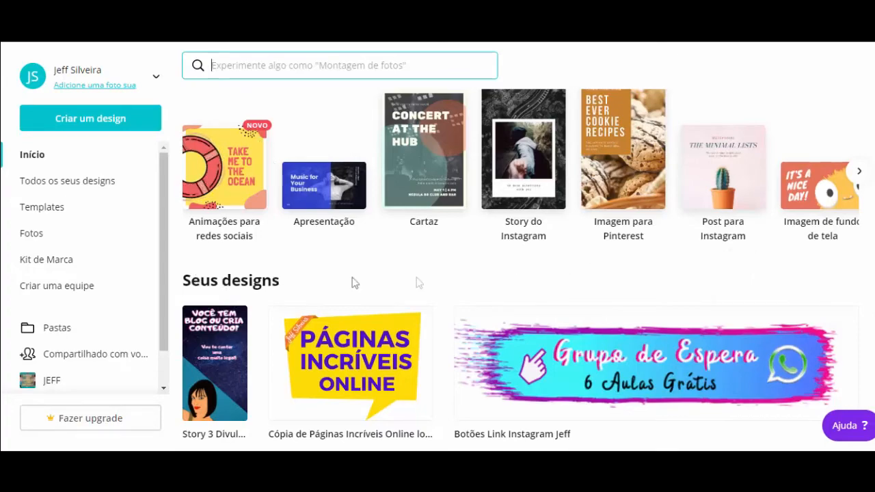
{"action": "scroll", "coordinate": [484, 285], "scroll_direction": "down", "scroll_amount": 2}
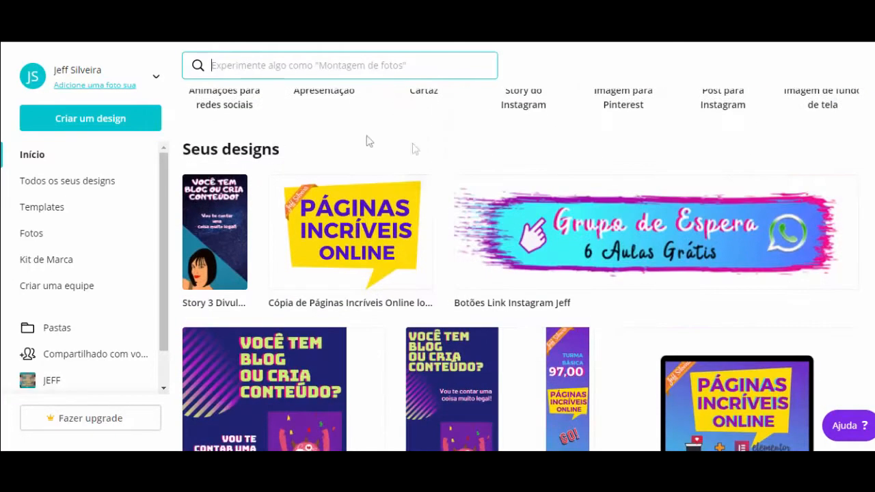
{"action": "scroll", "coordinate": [505, 309], "scroll_direction": "down", "scroll_amount": 1}
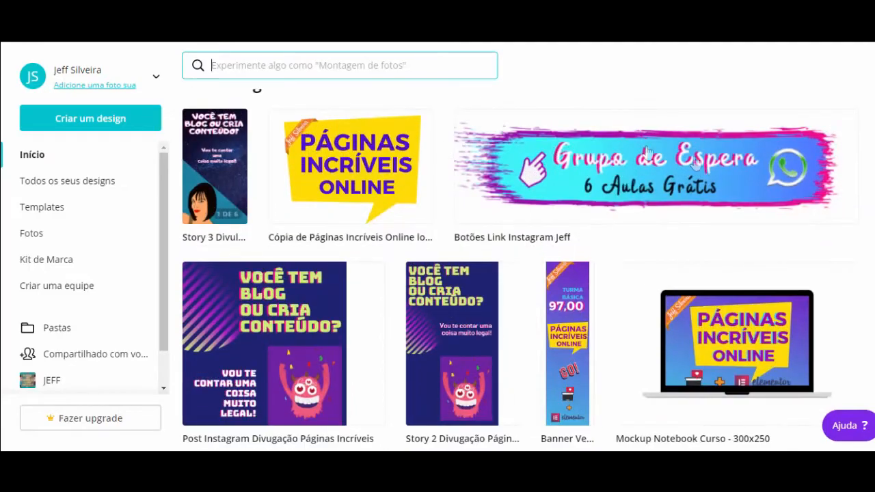
{"action": "scroll", "coordinate": [481, 369], "scroll_direction": "down", "scroll_amount": 3}
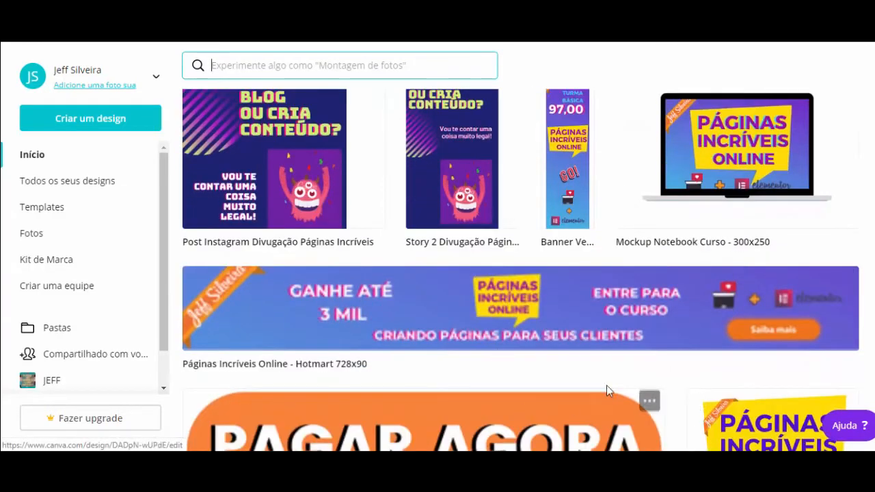
{"action": "scroll", "coordinate": [583, 371], "scroll_direction": "up", "scroll_amount": 4}
{"action": "scroll", "coordinate": [583, 371], "scroll_direction": "up", "scroll_amount": 5}
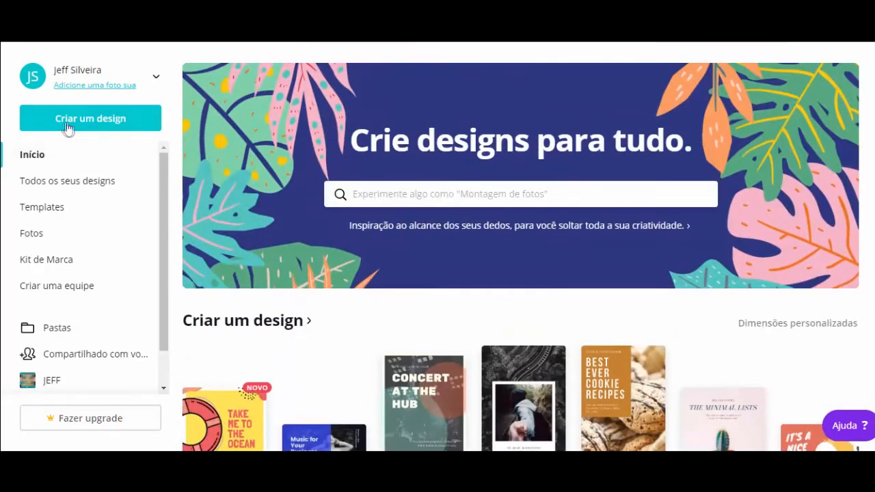
Step: Create a new blank design with custom dimensions of 500 × 500 px
{"action": "left_click", "coordinate": [93, 125]}
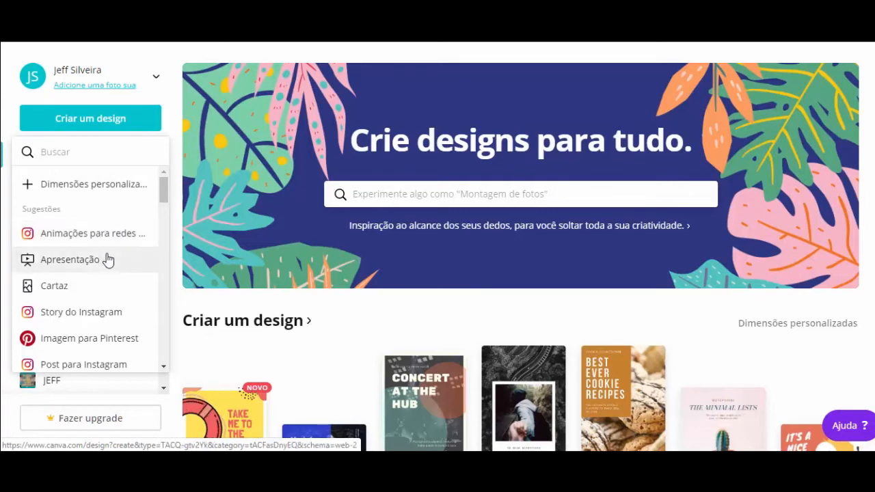
{"action": "scroll", "coordinate": [106, 258], "scroll_direction": "down", "scroll_amount": 1}
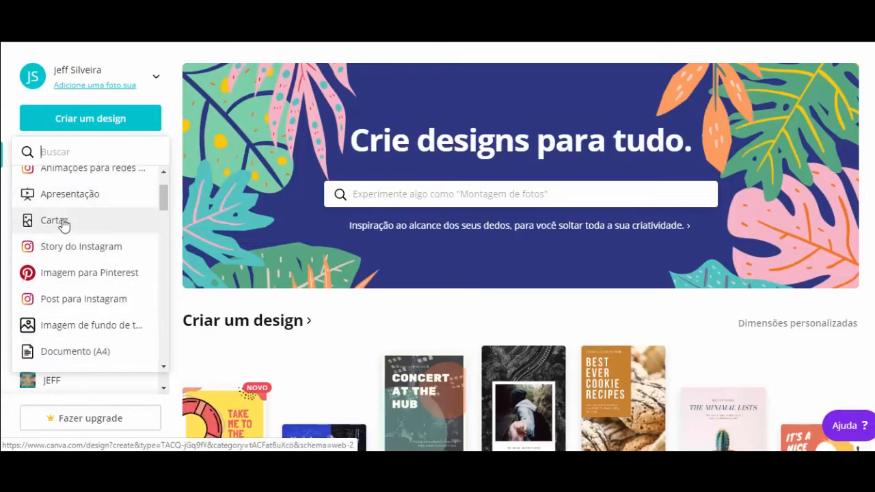
{"action": "scroll", "coordinate": [105, 250], "scroll_direction": "down", "scroll_amount": 1}
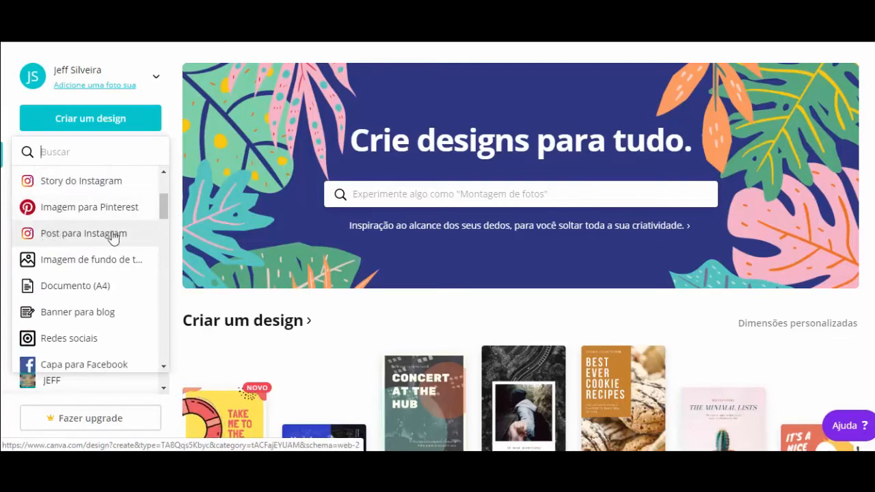
{"action": "scroll", "coordinate": [82, 263], "scroll_direction": "down", "scroll_amount": 2}
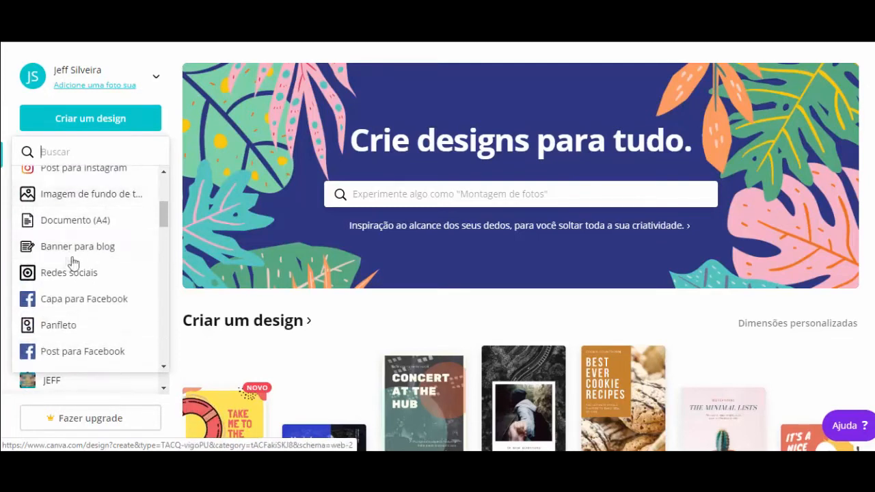
{"action": "scroll", "coordinate": [82, 252], "scroll_direction": "down", "scroll_amount": 1}
{"action": "scroll", "coordinate": [86, 287], "scroll_direction": "down", "scroll_amount": 1}
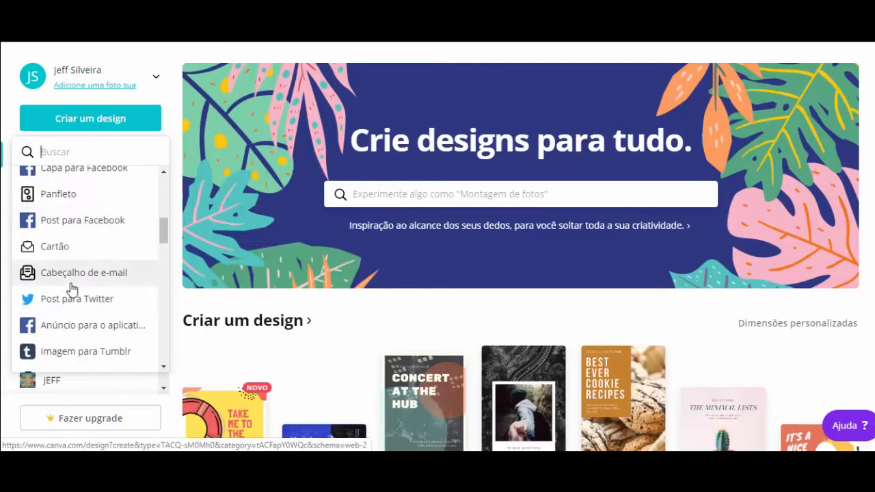
{"action": "scroll", "coordinate": [116, 279], "scroll_direction": "up", "scroll_amount": 5}
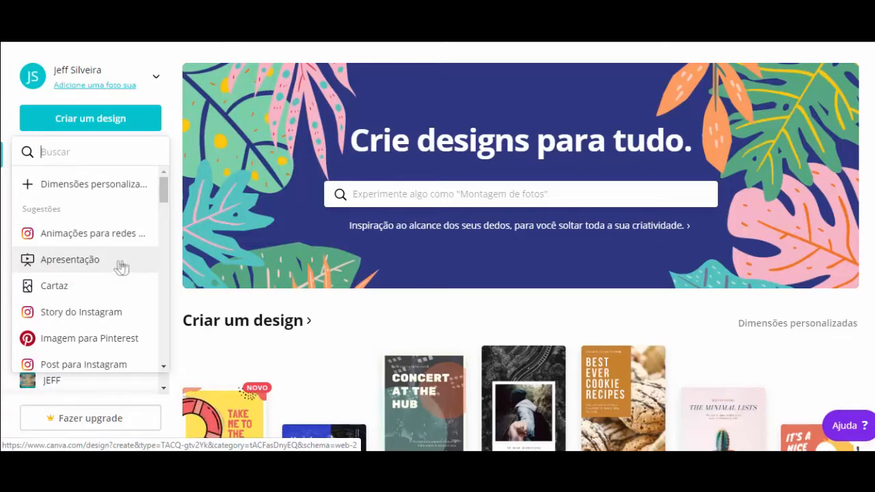
{"action": "left_click", "coordinate": [92, 184]}
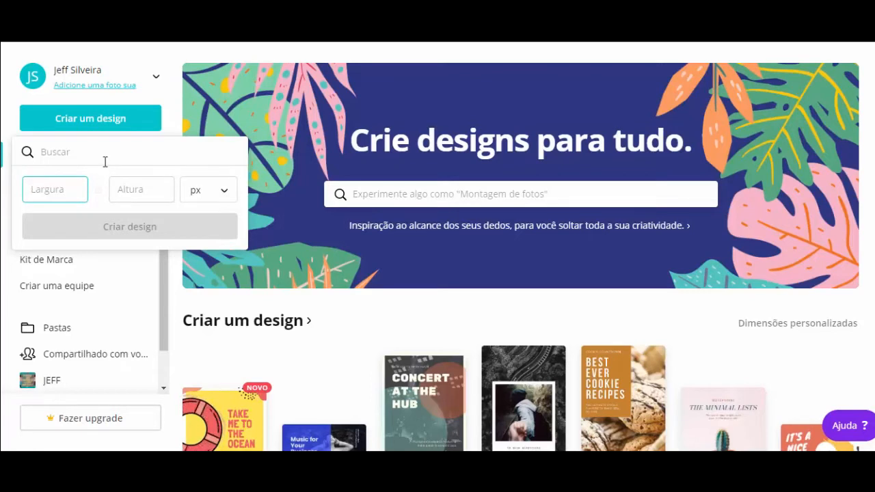
{"action": "key", "text": "Tab"}
{"action": "type", "text": "500"}
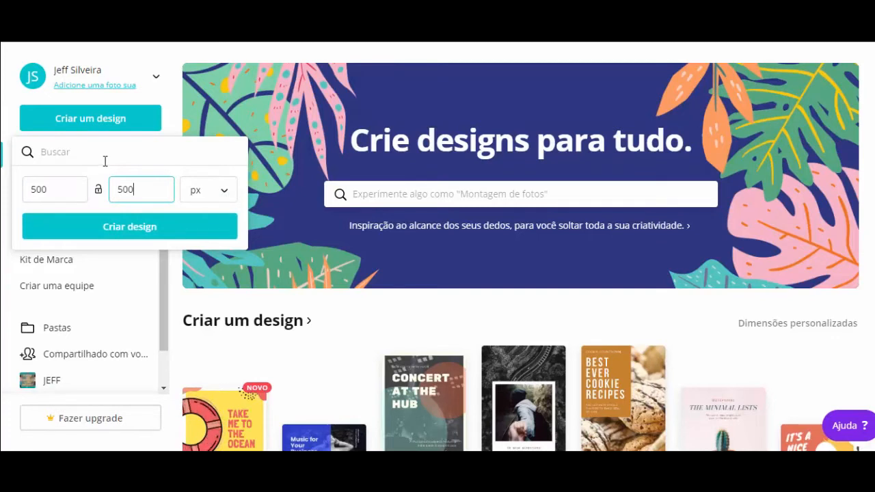
{"action": "left_click", "coordinate": [141, 228]}
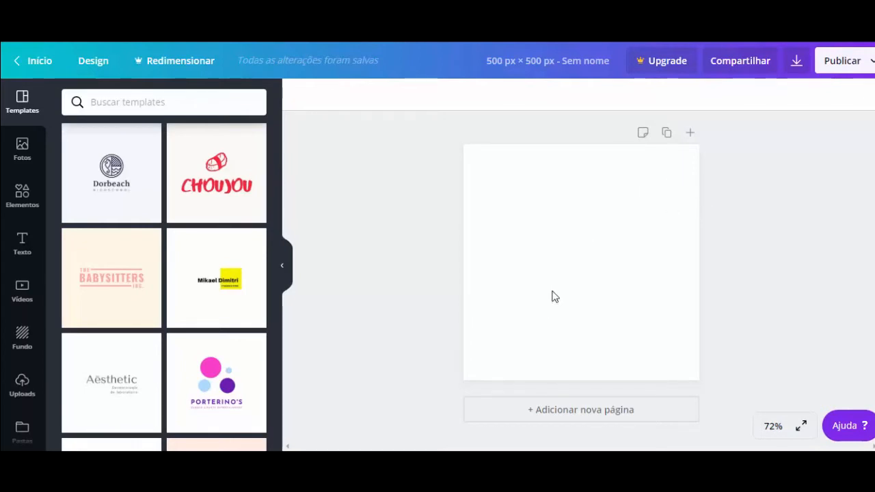
Step: Select the blank page and look through the available logo templates and stock photos
{"action": "left_click", "coordinate": [558, 227]}
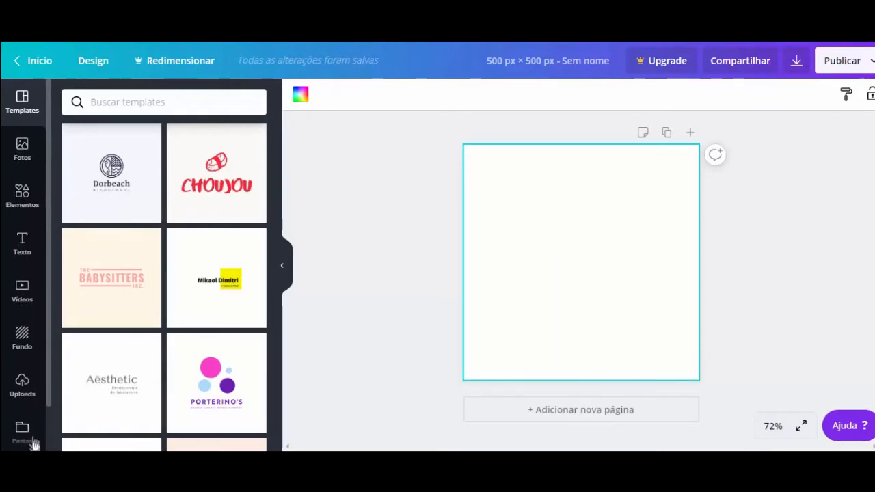
{"action": "left_click", "coordinate": [22, 148]}
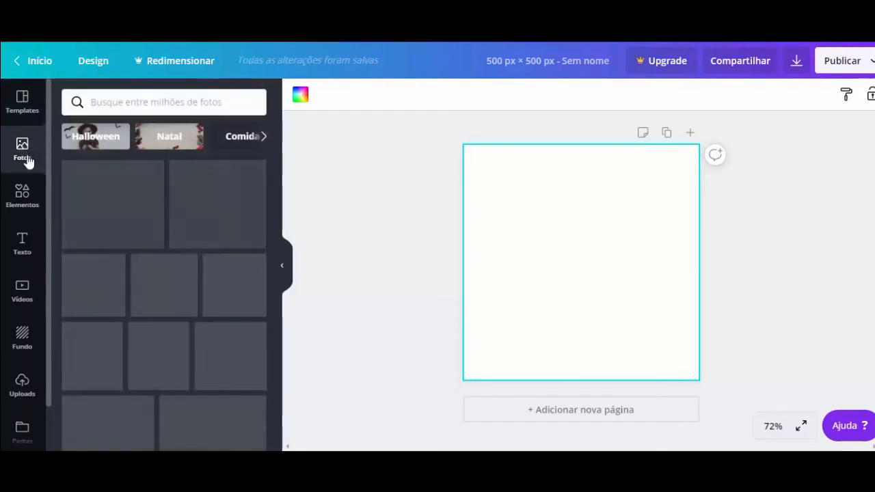
{"action": "left_click", "coordinate": [23, 102]}
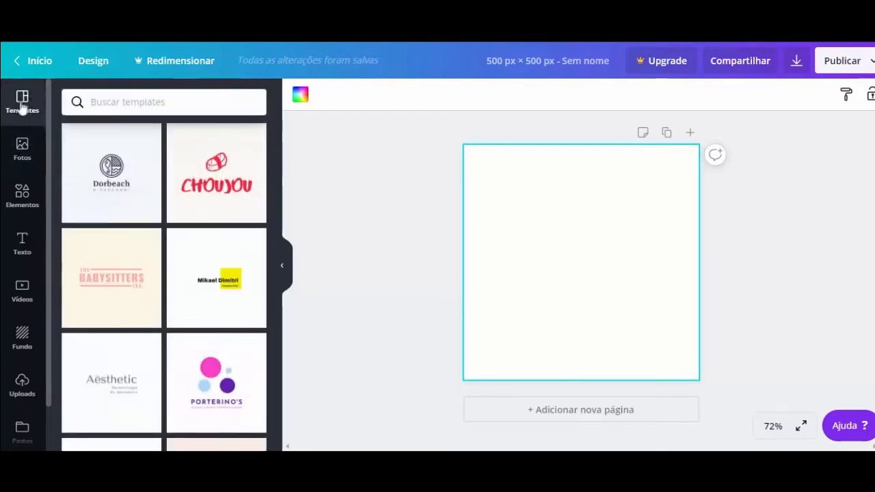
{"action": "scroll", "coordinate": [146, 231], "scroll_direction": "down", "scroll_amount": 8}
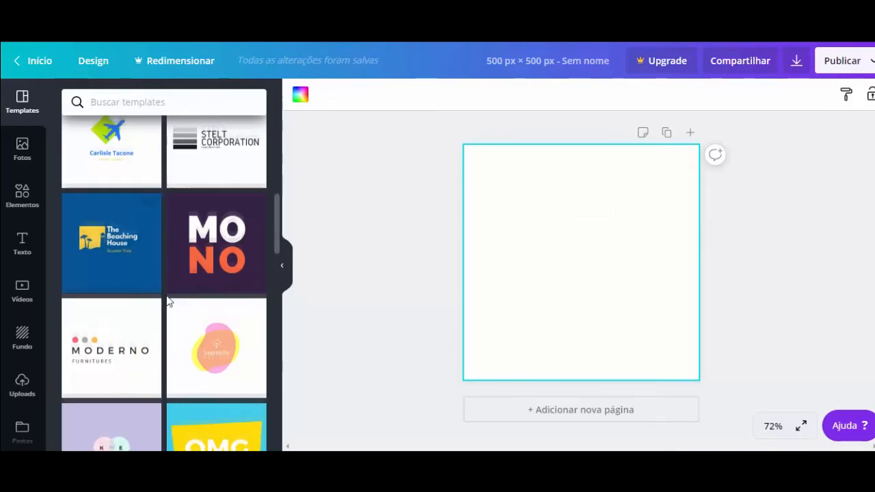
{"action": "scroll", "coordinate": [168, 299], "scroll_direction": "down", "scroll_amount": 6}
{"action": "scroll", "coordinate": [216, 330], "scroll_direction": "down", "scroll_amount": 3}
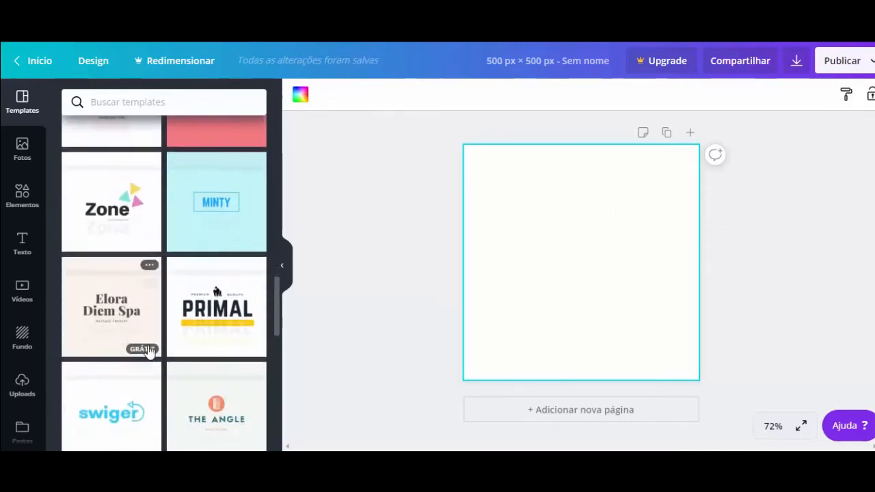
{"action": "scroll", "coordinate": [171, 317], "scroll_direction": "up", "scroll_amount": 5}
{"action": "scroll", "coordinate": [147, 295], "scroll_direction": "up", "scroll_amount": 6}
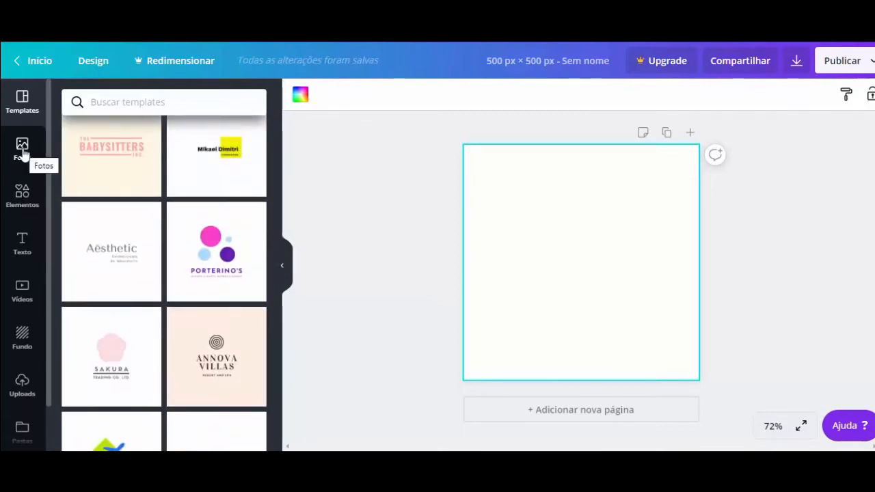
{"action": "left_click", "coordinate": [21, 149]}
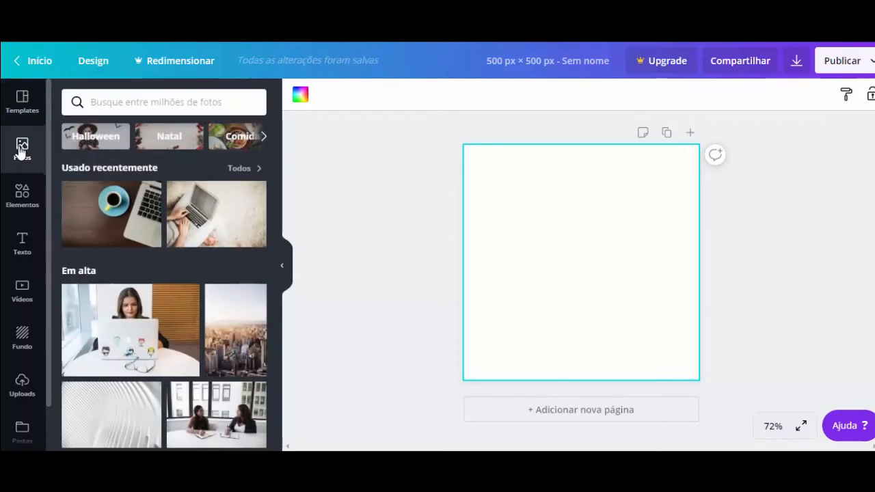
{"action": "scroll", "coordinate": [233, 260], "scroll_direction": "down", "scroll_amount": 8}
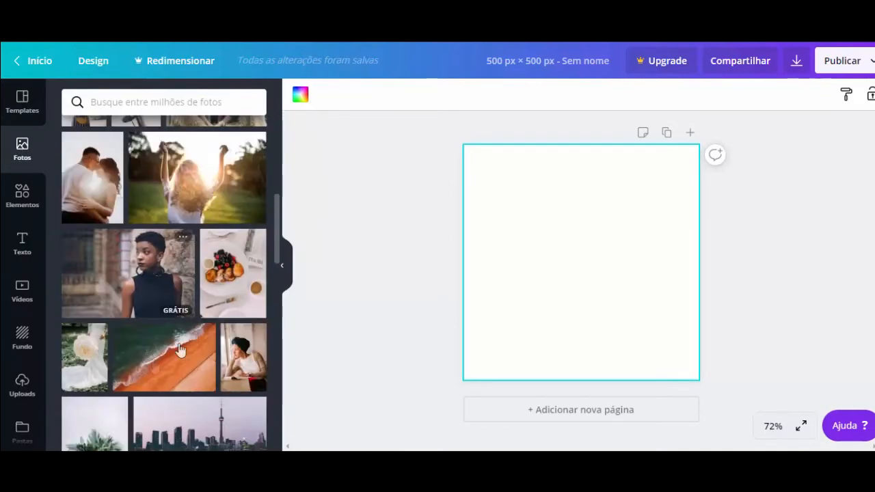
Step: Examine the element categories, from grids and charts to shapes, gradients and lines, and open the text options
{"action": "left_click", "coordinate": [22, 195]}
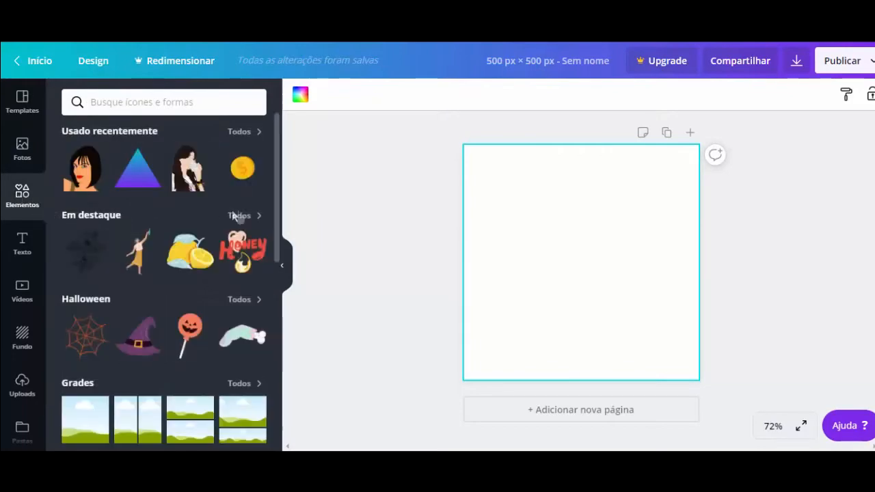
{"action": "scroll", "coordinate": [195, 348], "scroll_direction": "down", "scroll_amount": 4}
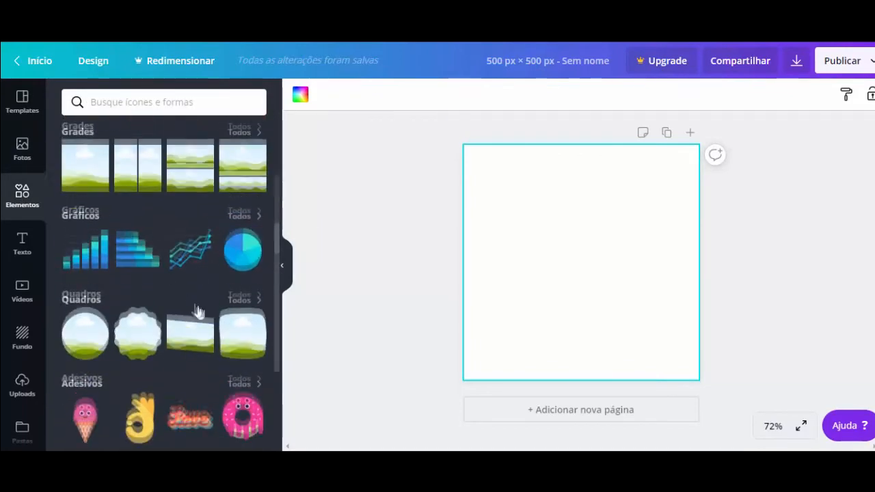
{"action": "scroll", "coordinate": [188, 288], "scroll_direction": "up", "scroll_amount": 4}
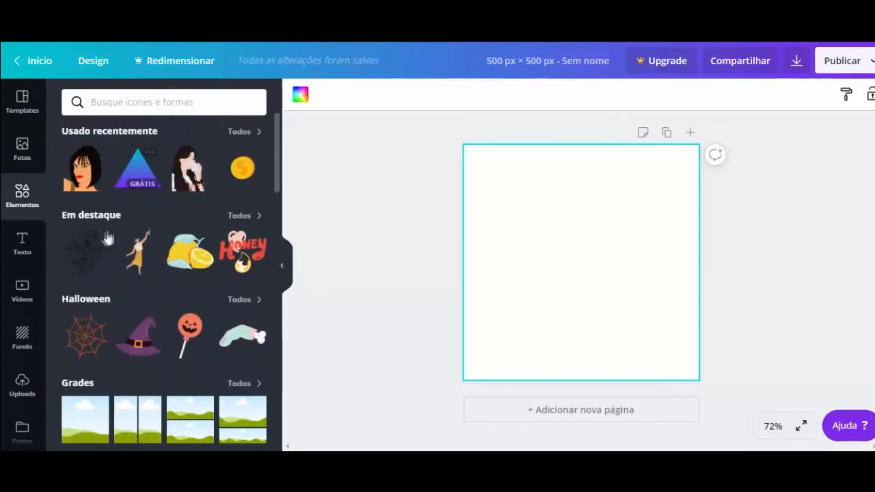
{"action": "scroll", "coordinate": [119, 326], "scroll_direction": "down", "scroll_amount": 2}
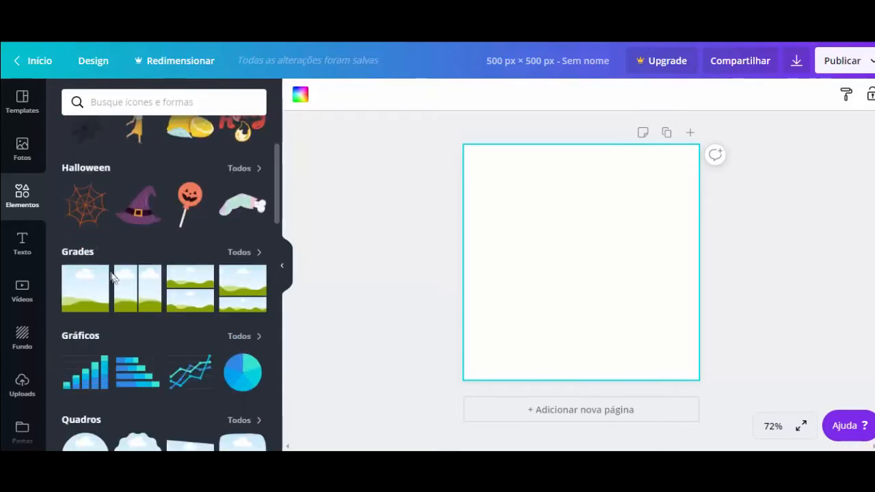
{"action": "scroll", "coordinate": [191, 319], "scroll_direction": "down", "scroll_amount": 1}
{"action": "scroll", "coordinate": [163, 290], "scroll_direction": "down", "scroll_amount": 3}
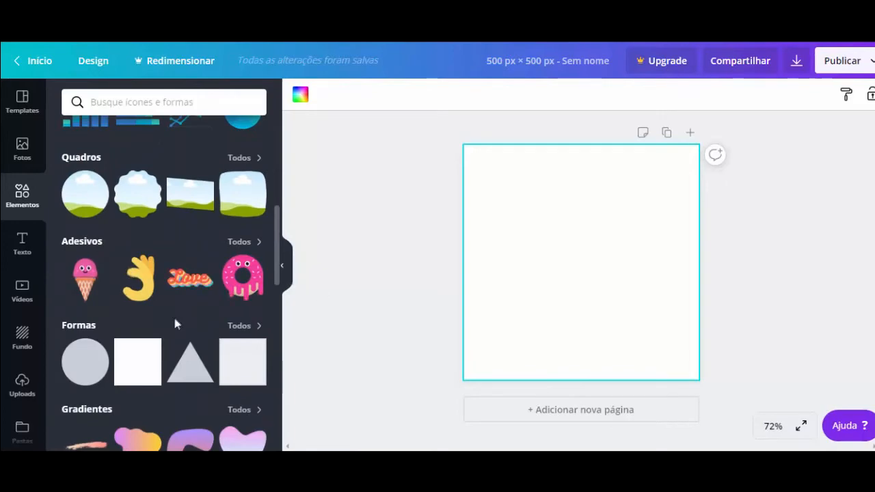
{"action": "scroll", "coordinate": [175, 323], "scroll_direction": "down", "scroll_amount": 2}
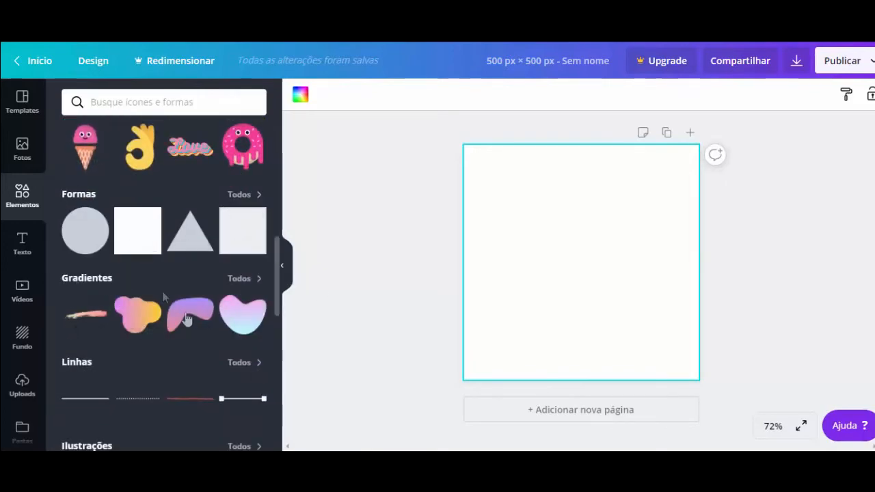
{"action": "scroll", "coordinate": [186, 342], "scroll_direction": "down", "scroll_amount": 2}
{"action": "scroll", "coordinate": [187, 348], "scroll_direction": "up", "scroll_amount": 3}
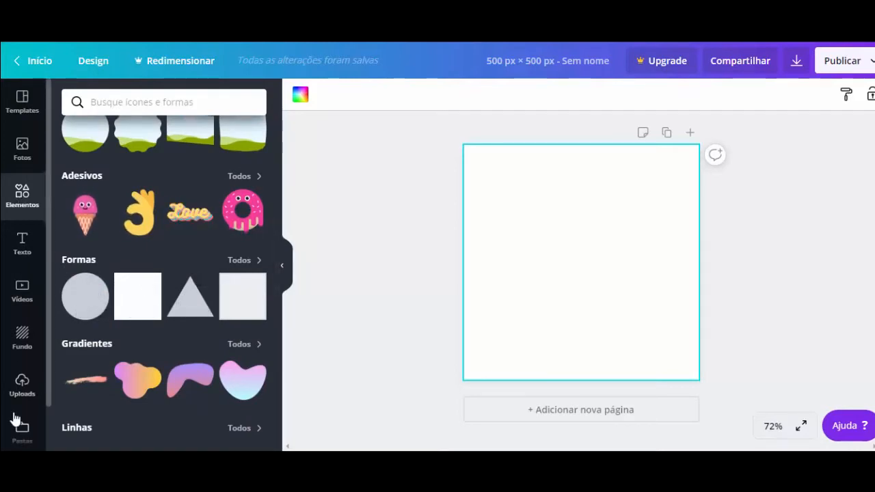
{"action": "left_click", "coordinate": [24, 244]}
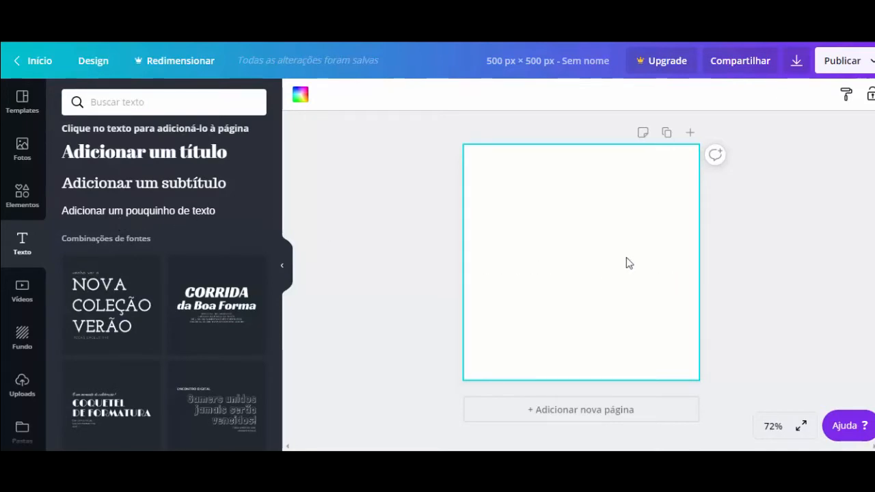
Step: Look through the stock videos, the backgrounds, the uploaded images and the folders, and return to the logo templates
{"action": "scroll", "coordinate": [185, 226], "scroll_direction": "down", "scroll_amount": 2}
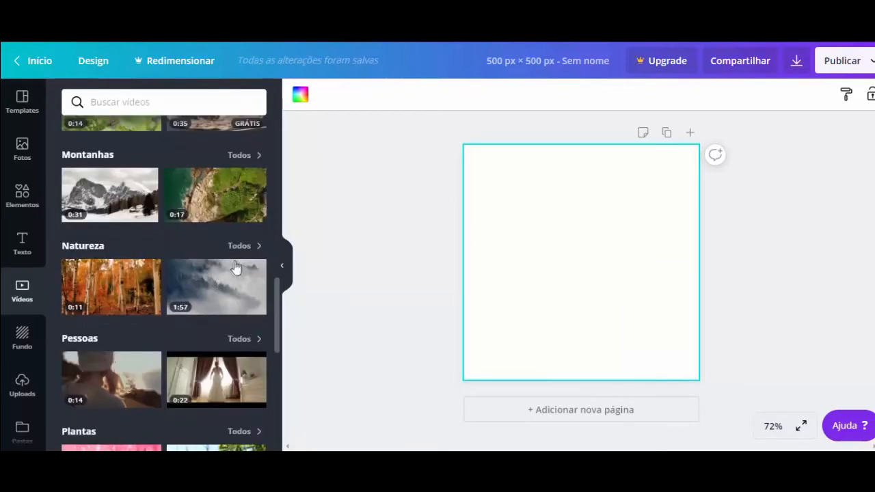
{"action": "scroll", "coordinate": [215, 280], "scroll_direction": "down", "scroll_amount": 1}
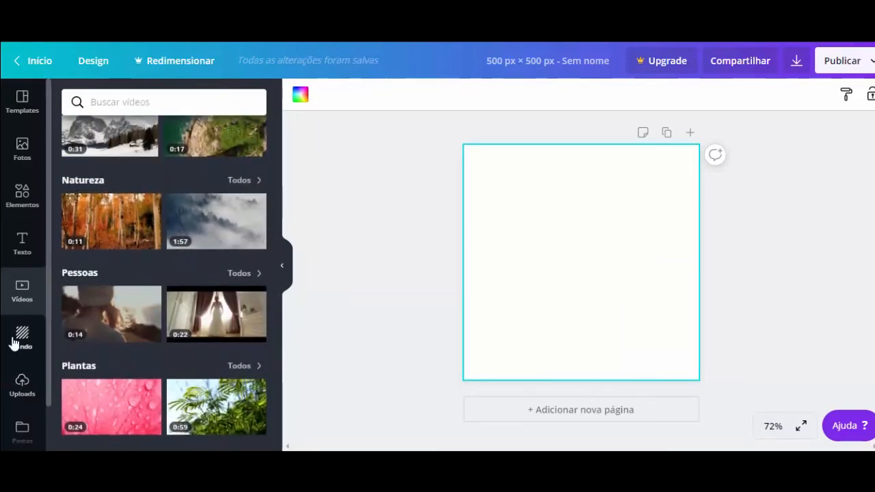
{"action": "left_click", "coordinate": [16, 341]}
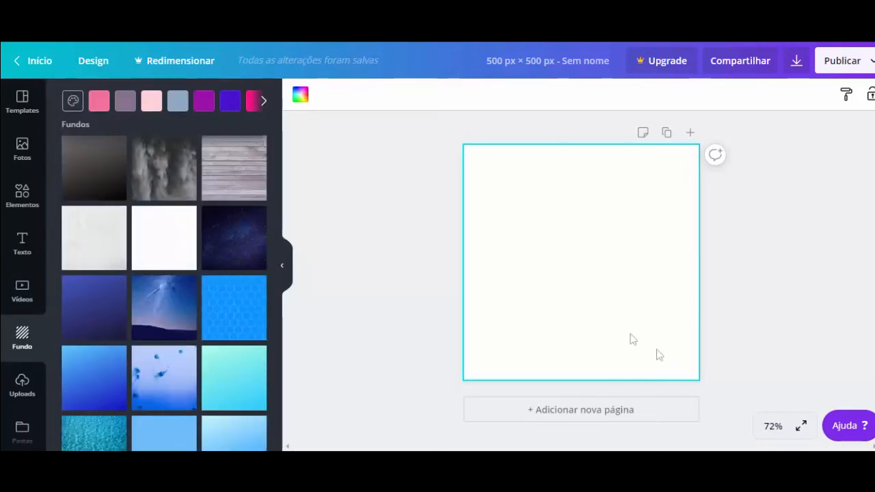
{"action": "scroll", "coordinate": [171, 274], "scroll_direction": "down", "scroll_amount": 6}
{"action": "scroll", "coordinate": [172, 273], "scroll_direction": "up", "scroll_amount": 4}
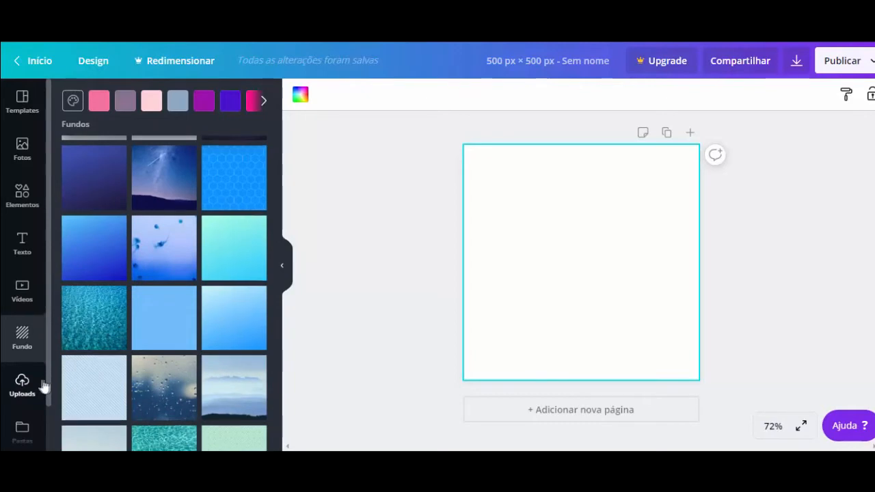
{"action": "left_click", "coordinate": [22, 384]}
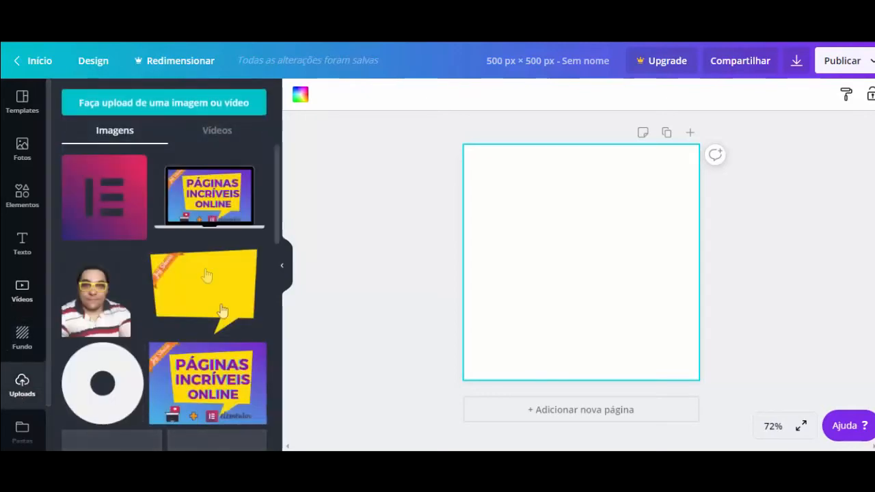
{"action": "scroll", "coordinate": [121, 277], "scroll_direction": "down", "scroll_amount": 5}
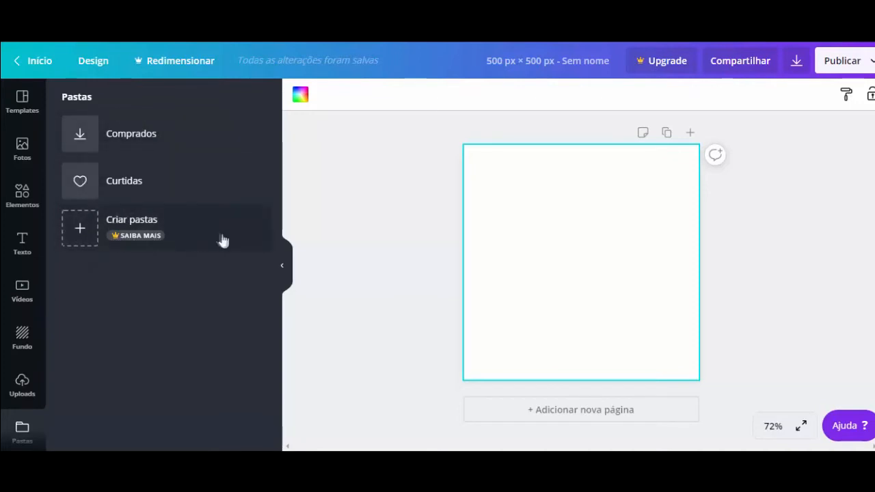
{"action": "left_click", "coordinate": [13, 93]}
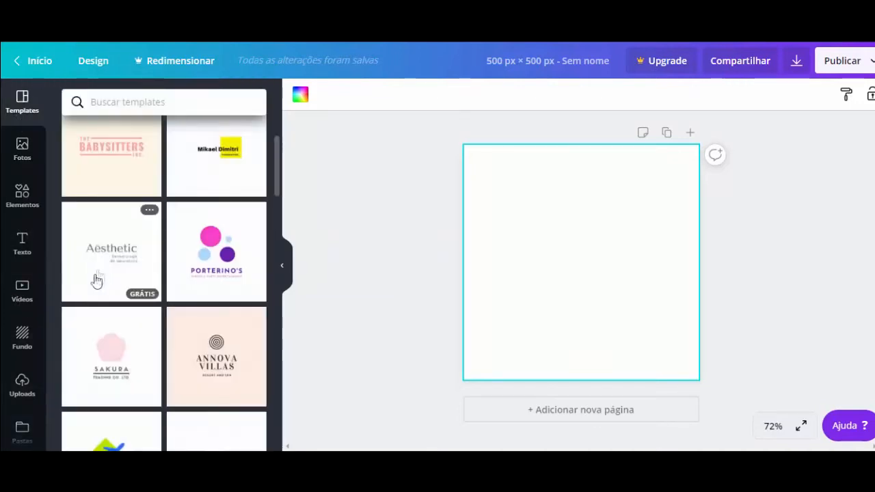
Step: Open the full collection of shapes in the elements and add the filled rounded square to the page
{"action": "left_click", "coordinate": [22, 193]}
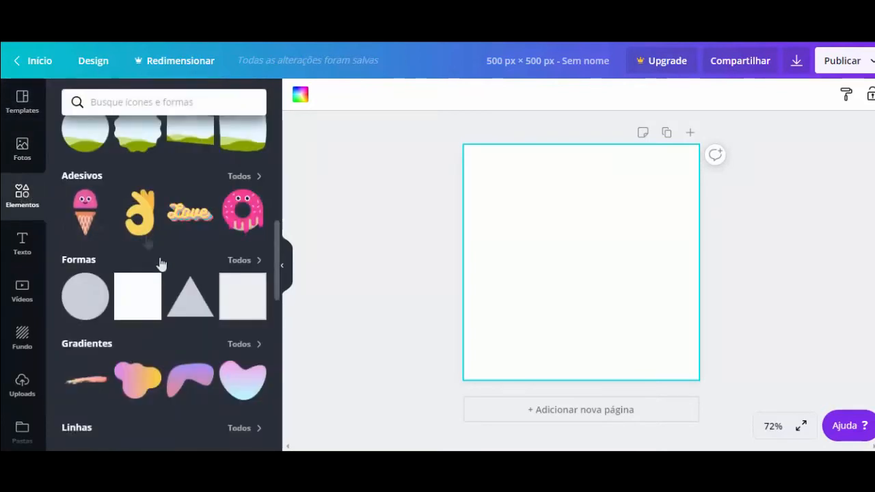
{"action": "left_click", "coordinate": [239, 264]}
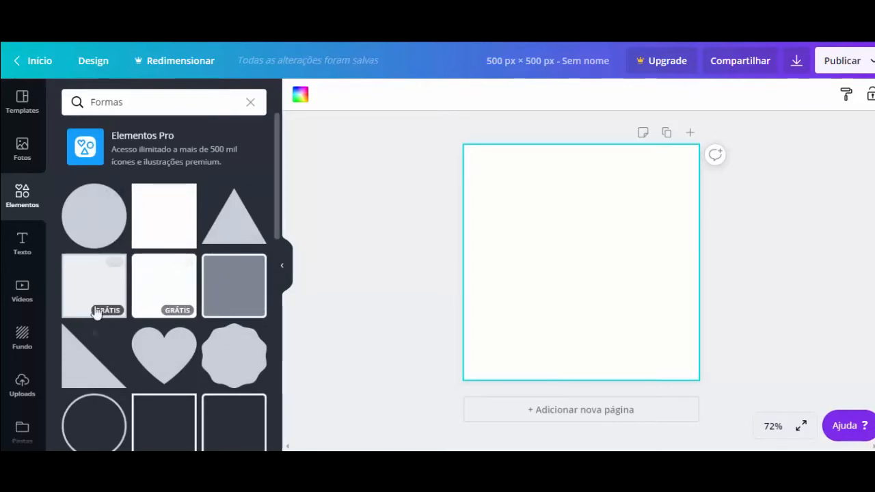
{"action": "scroll", "coordinate": [234, 348], "scroll_direction": "down", "scroll_amount": 6}
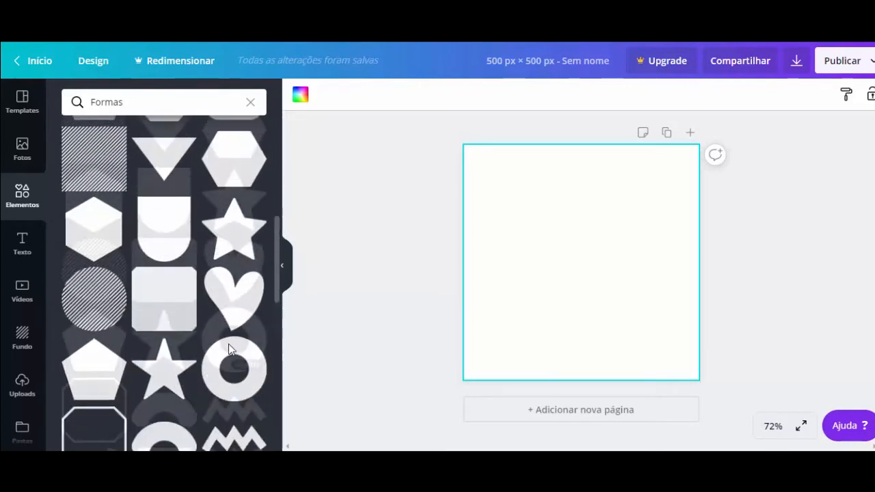
{"action": "scroll", "coordinate": [230, 350], "scroll_direction": "down", "scroll_amount": 1}
{"action": "scroll", "coordinate": [230, 350], "scroll_direction": "up", "scroll_amount": 10}
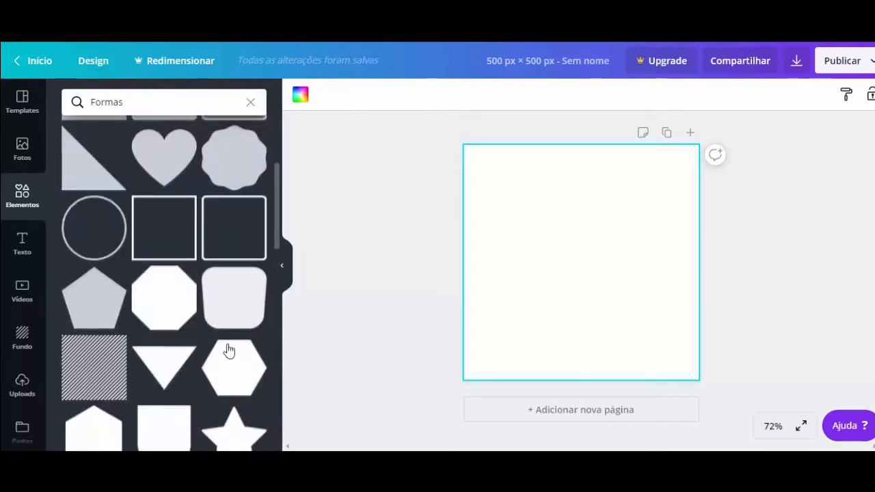
{"action": "scroll", "coordinate": [229, 351], "scroll_direction": "up", "scroll_amount": 2}
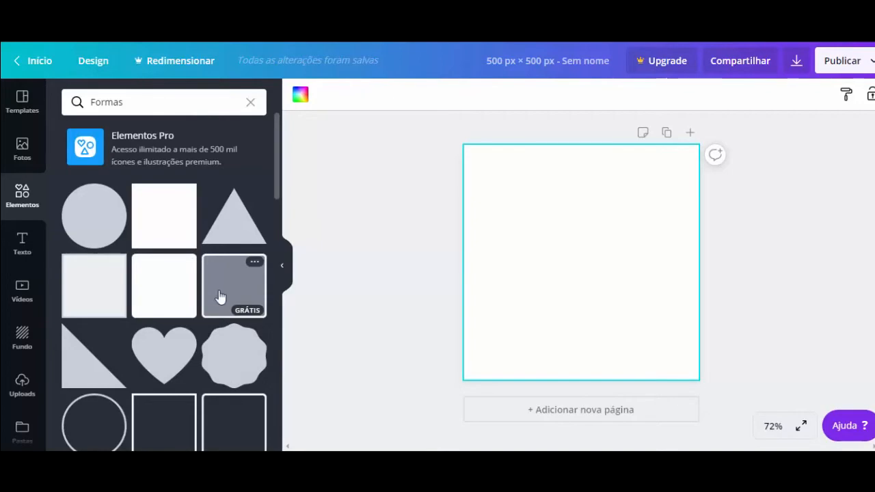
{"action": "scroll", "coordinate": [191, 325], "scroll_direction": "down", "scroll_amount": 8}
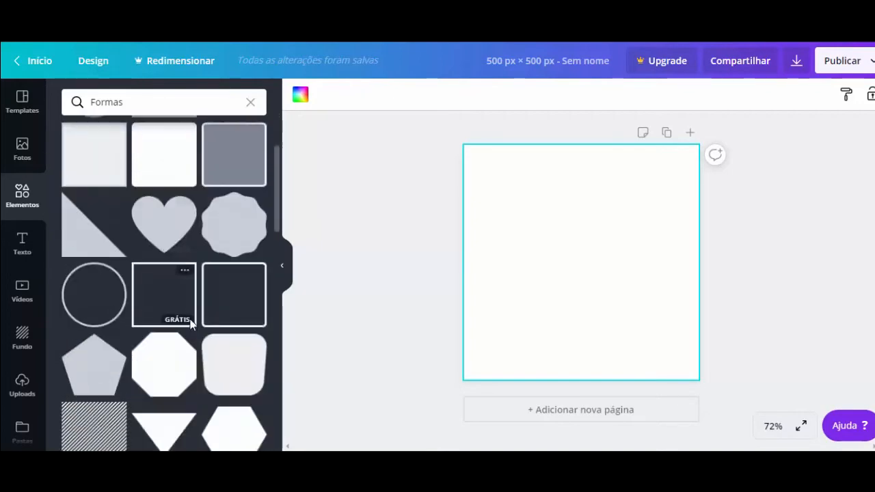
{"action": "scroll", "coordinate": [191, 326], "scroll_direction": "up", "scroll_amount": 10}
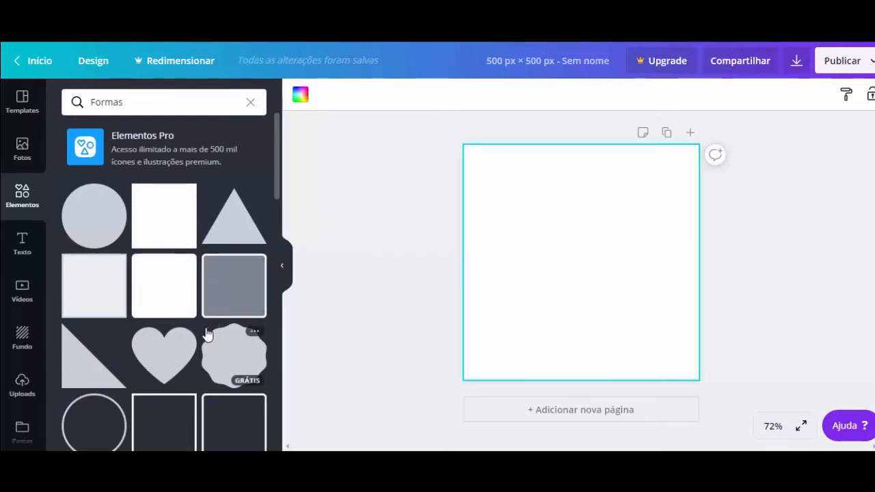
{"action": "left_click", "coordinate": [165, 287]}
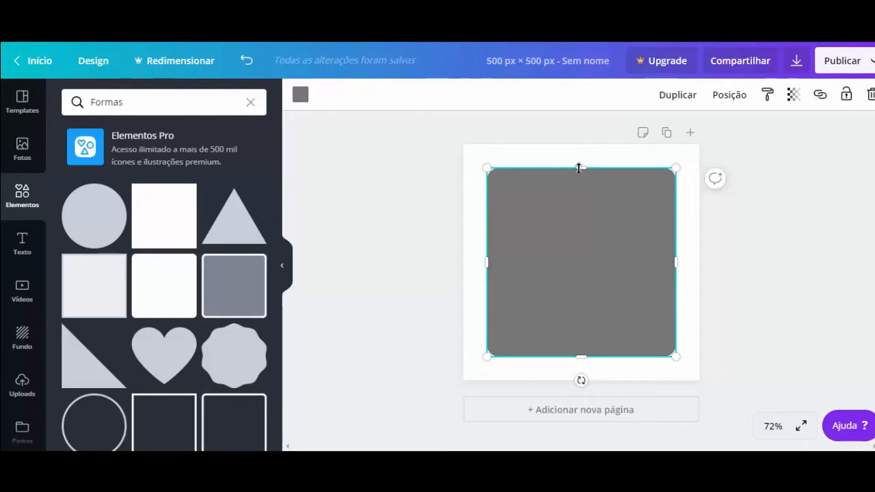
Step: Flatten the rounded square from above and below and enlarge it into a wide rectangle spanning nearly the page width
{"action": "left_click_drag", "start_coordinate": [578, 176], "coordinate": [578, 206]}
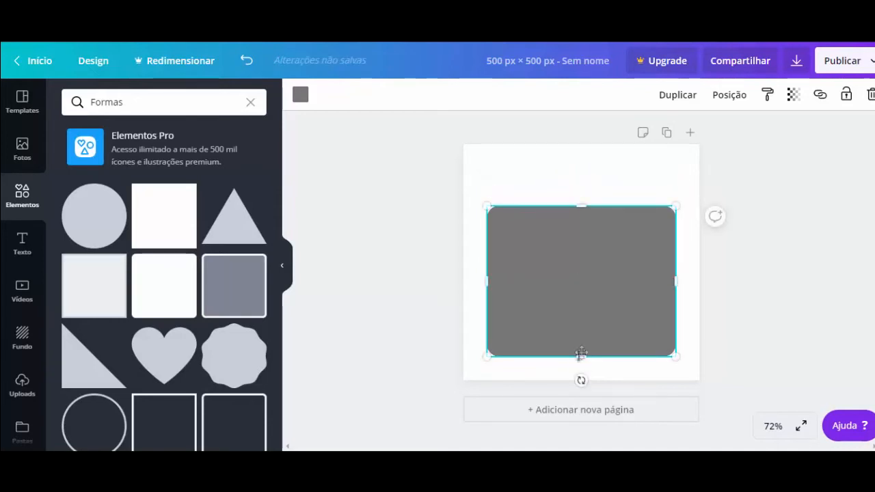
{"action": "left_click_drag", "start_coordinate": [579, 351], "coordinate": [586, 296]}
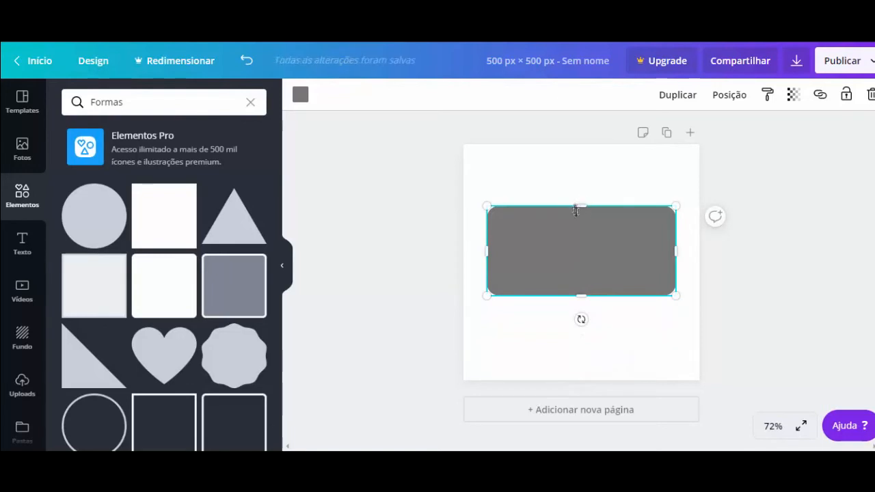
{"action": "left_click_drag", "start_coordinate": [486, 296], "coordinate": [471, 303]}
{"action": "left_click_drag", "start_coordinate": [676, 206], "coordinate": [695, 197]}
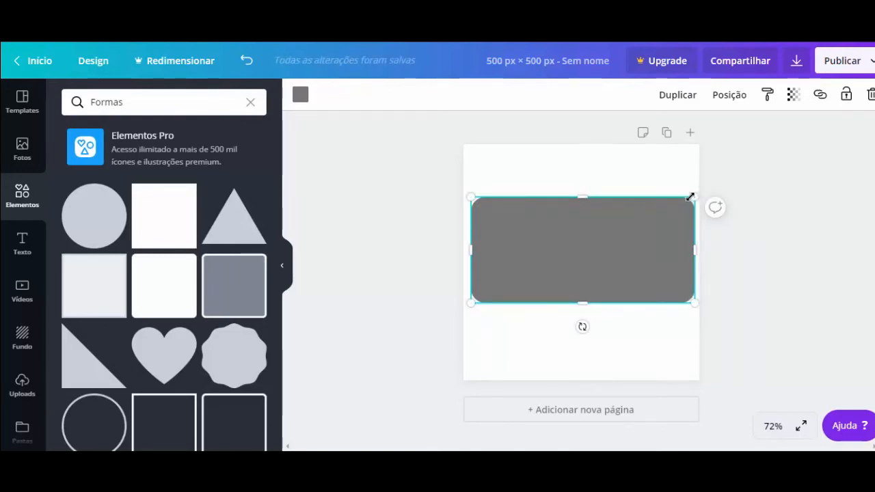
{"action": "left_click", "coordinate": [349, 450]}
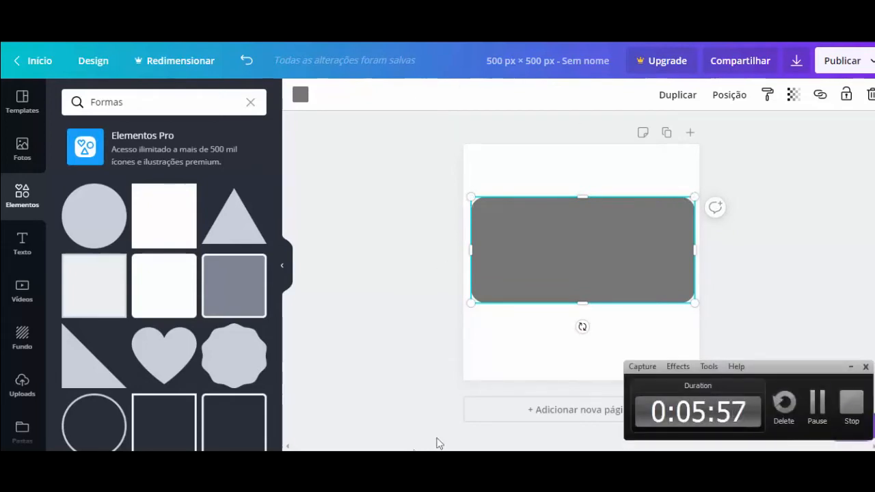
{"action": "left_click", "coordinate": [821, 412]}
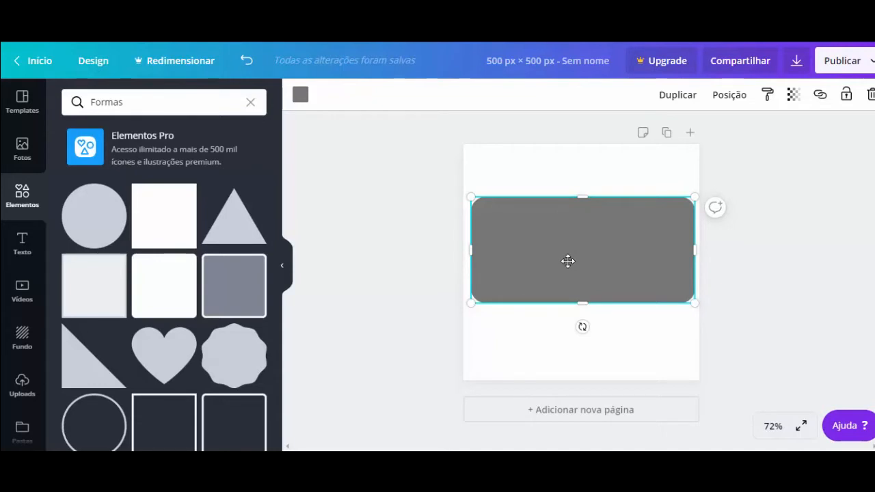
Step: Centre the grey rounded rectangle on the page, reduce its height slightly from both edges and deselect it
{"action": "left_click_drag", "start_coordinate": [568, 262], "coordinate": [566, 269]}
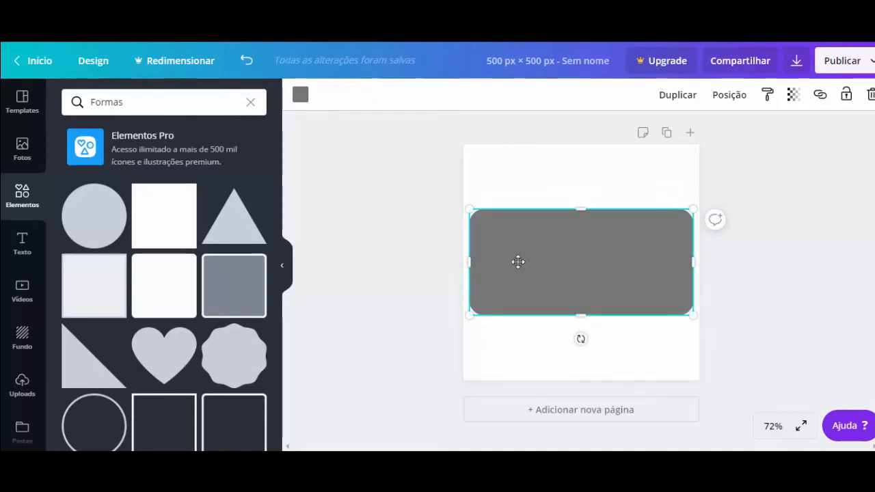
{"action": "left_click_drag", "start_coordinate": [578, 208], "coordinate": [576, 221]}
{"action": "left_click_drag", "start_coordinate": [578, 311], "coordinate": [579, 303]}
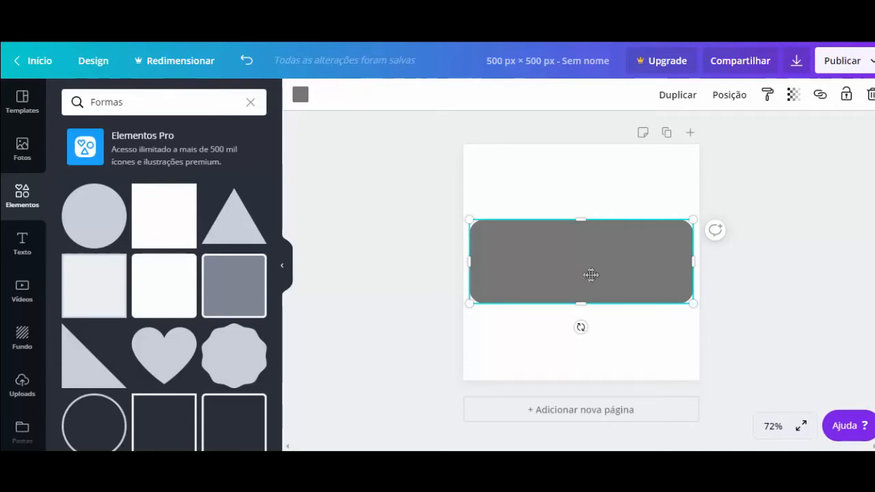
{"action": "left_click", "coordinate": [558, 194]}
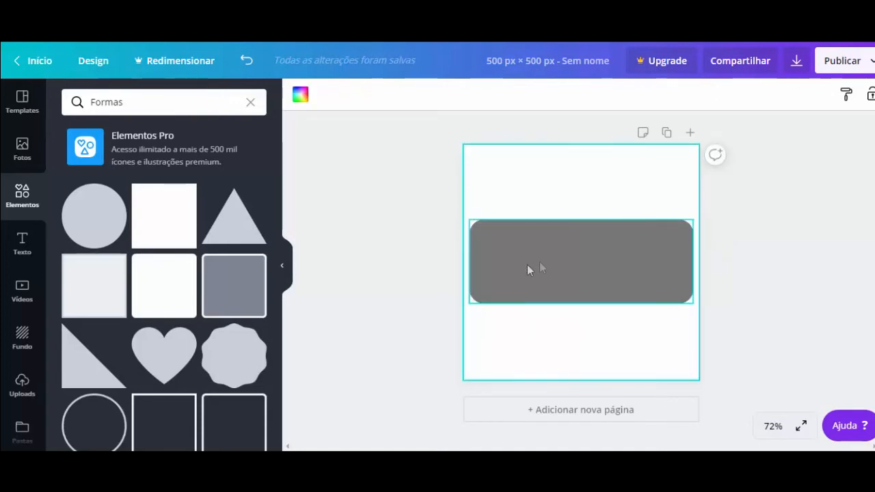
Step: Duplicate the grey rounded rectangle and colour the copy light blue from the default colours
{"action": "left_click", "coordinate": [769, 429]}
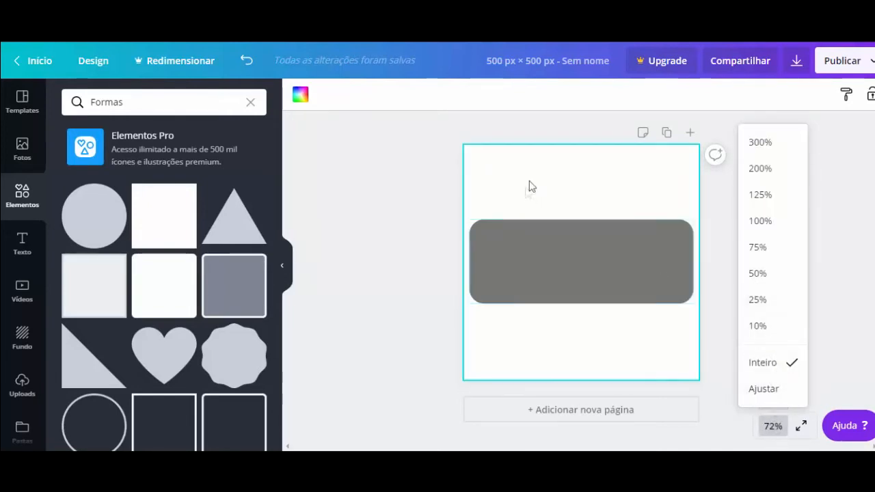
{"action": "left_click", "coordinate": [759, 220]}
{"action": "left_click", "coordinate": [549, 246]}
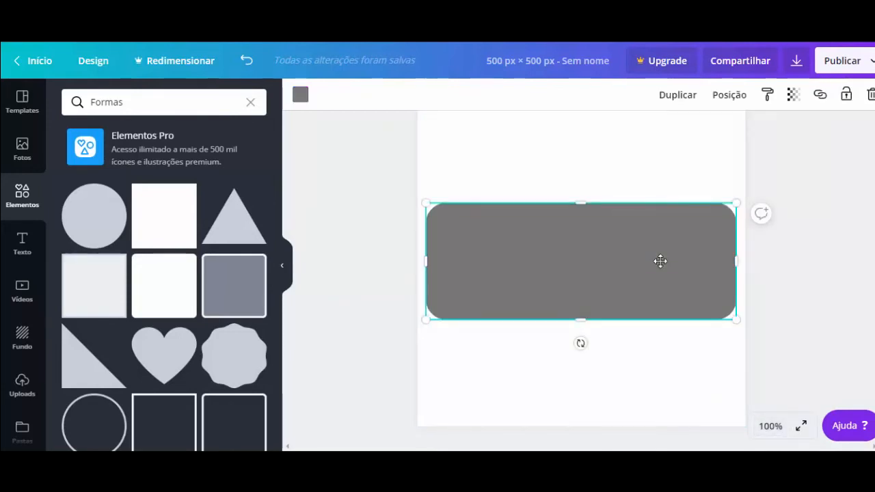
{"action": "left_click", "coordinate": [678, 95]}
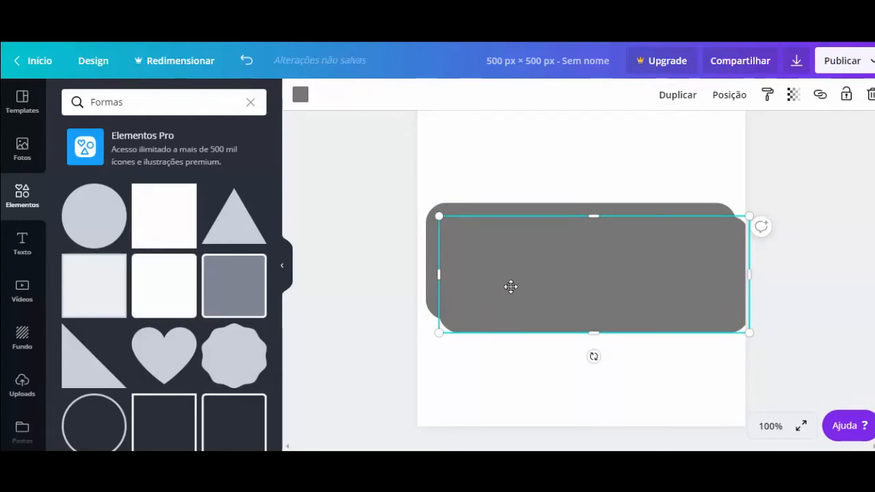
{"action": "left_click", "coordinate": [301, 95]}
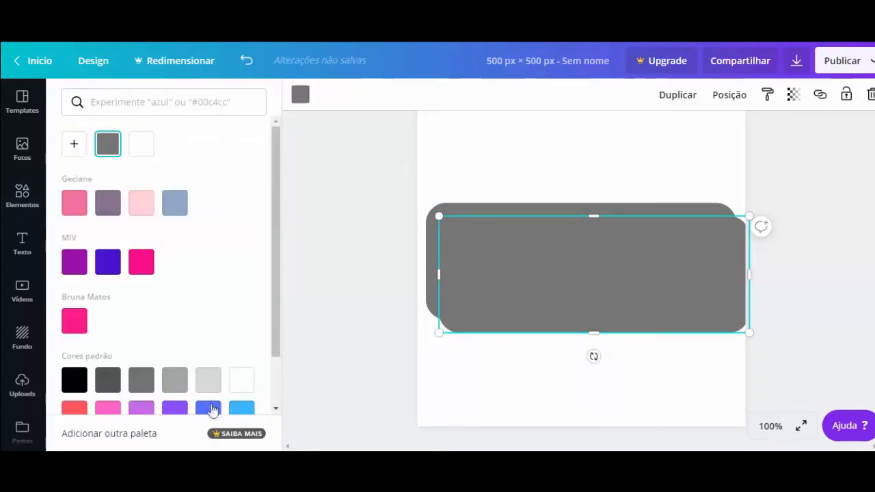
{"action": "left_click", "coordinate": [241, 407]}
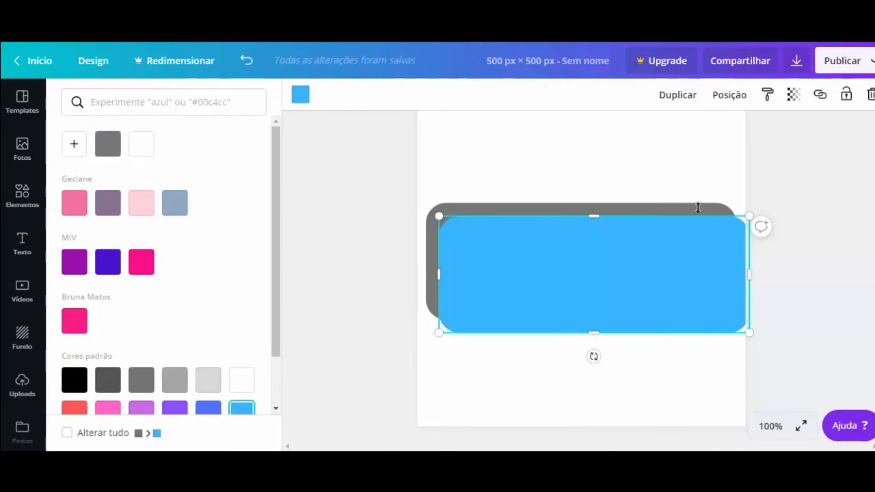
Step: Change the colour of the original grey rectangle behind the blue copy to white
{"action": "left_click", "coordinate": [590, 193]}
{"action": "left_click", "coordinate": [583, 206]}
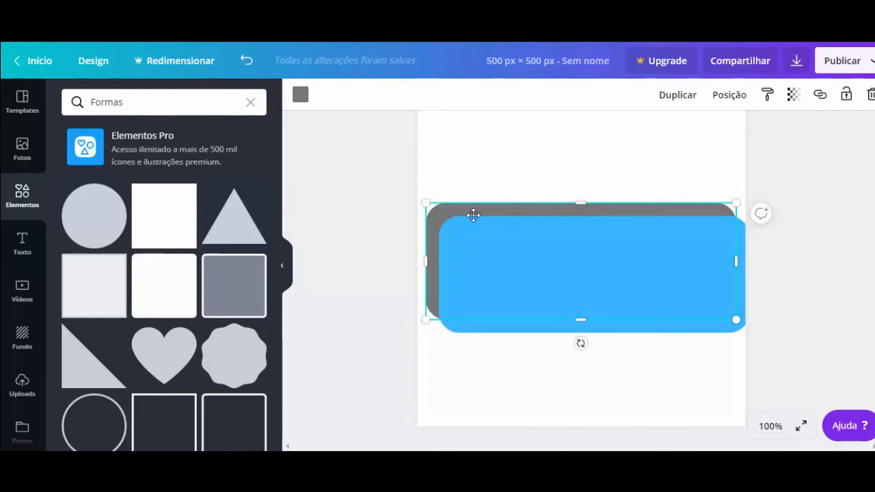
{"action": "left_click", "coordinate": [300, 96]}
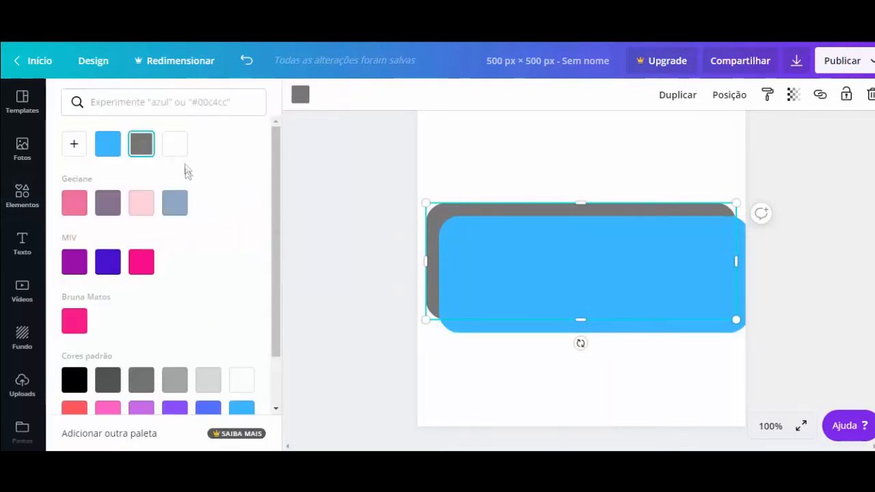
{"action": "left_click", "coordinate": [175, 145]}
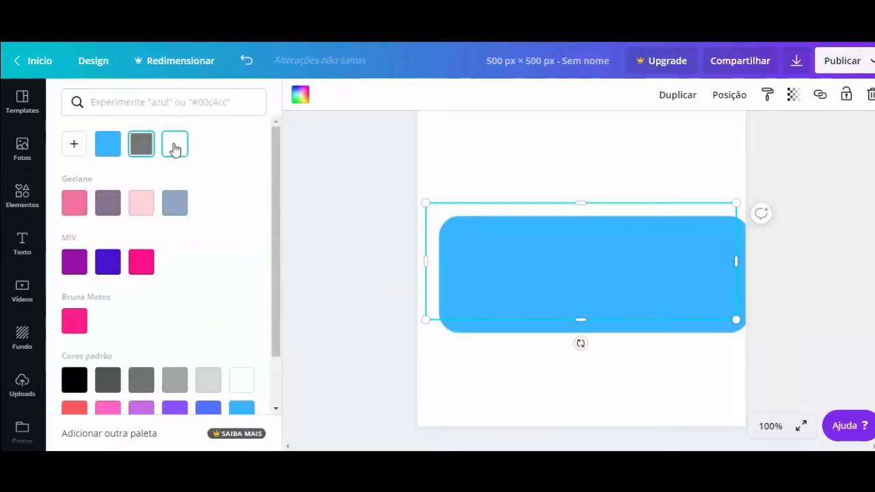
Step: Set the page background to the bright pink of the MIV palette
{"action": "left_click", "coordinate": [669, 139]}
{"action": "left_click", "coordinate": [306, 100]}
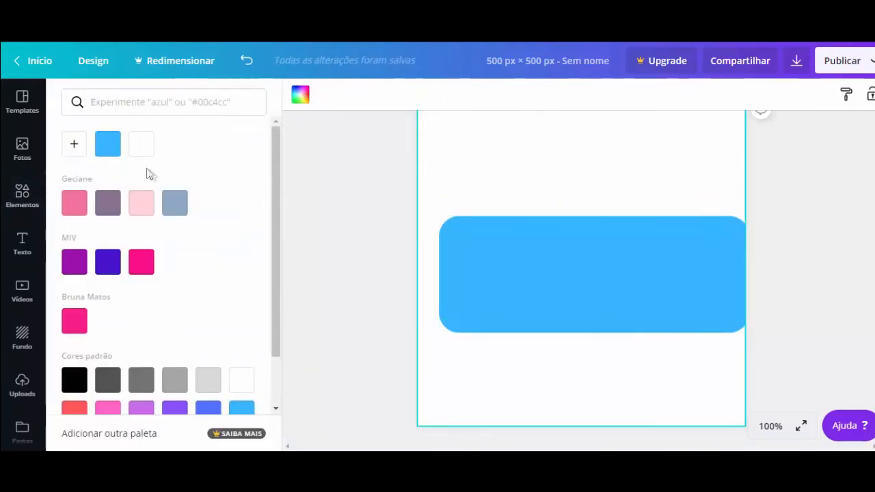
{"action": "left_click", "coordinate": [141, 263]}
Step: Move the blue rounded rectangle over the white one and reduce its height slightly so a white strip shows above it
{"action": "left_click", "coordinate": [638, 207]}
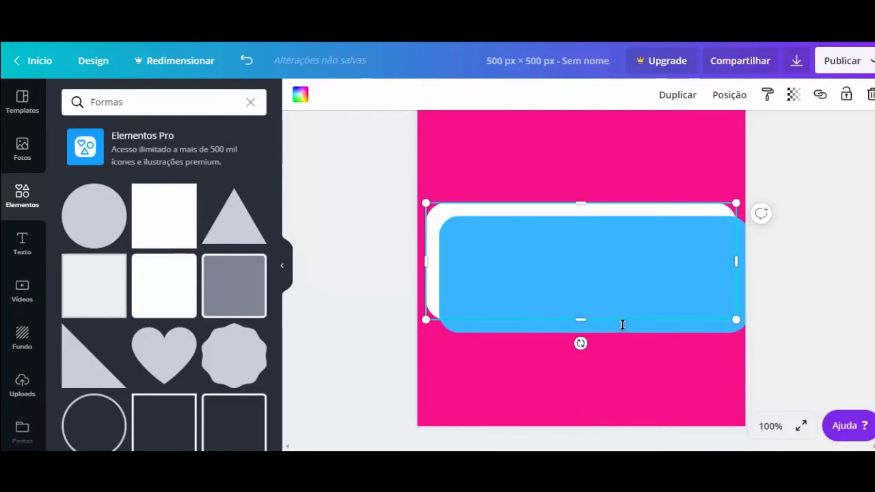
{"action": "left_click", "coordinate": [501, 336]}
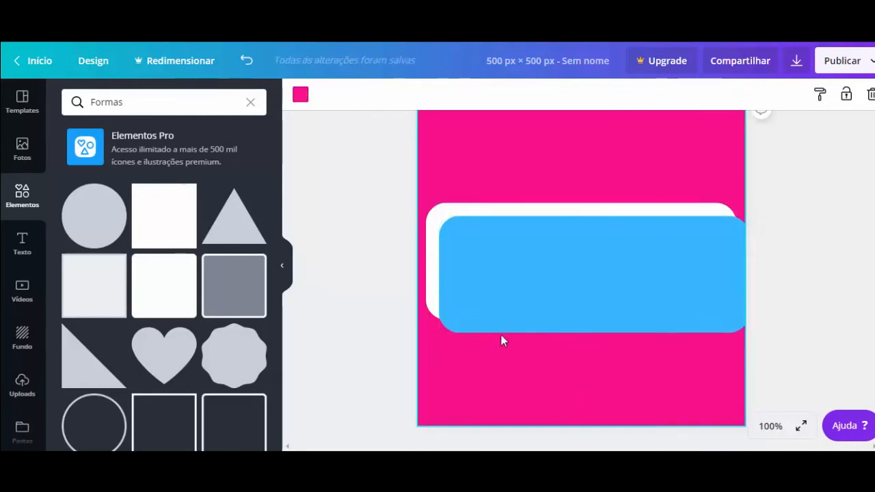
{"action": "left_click", "coordinate": [515, 295]}
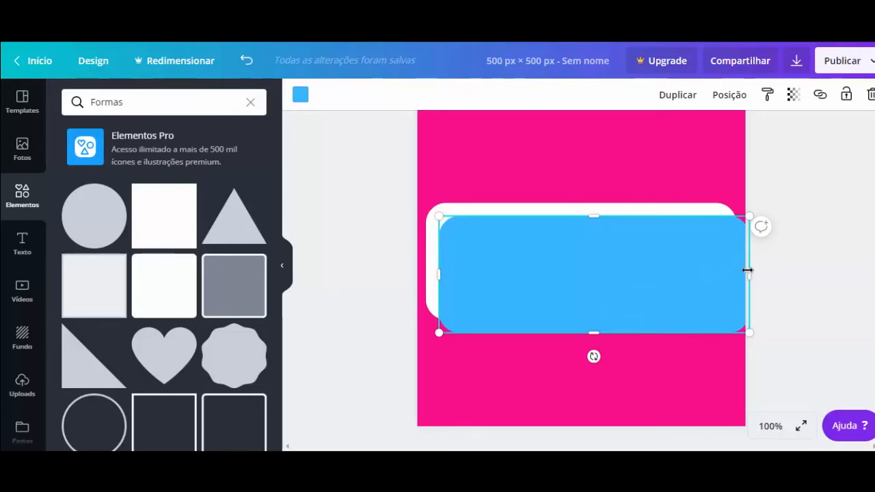
{"action": "left_click_drag", "start_coordinate": [601, 271], "coordinate": [598, 264]}
{"action": "left_click_drag", "start_coordinate": [581, 322], "coordinate": [589, 274]}
Step: Offset the blue rectangle slightly down and to the right of the white one, and reduce its height to about 164 px
{"action": "left_click", "coordinate": [772, 427]}
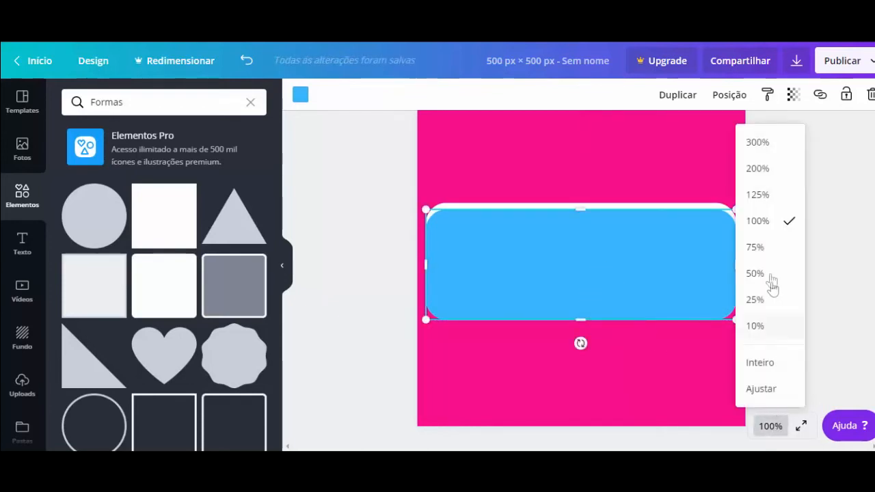
{"action": "left_click", "coordinate": [768, 198]}
{"action": "mouse_move", "coordinate": [598, 265]}
{"action": "left_mouse_down"}
{"action": "mouse_move", "coordinate": [601, 240]}
{"action": "mouse_move", "coordinate": [603, 279]}
{"action": "left_mouse_up"}
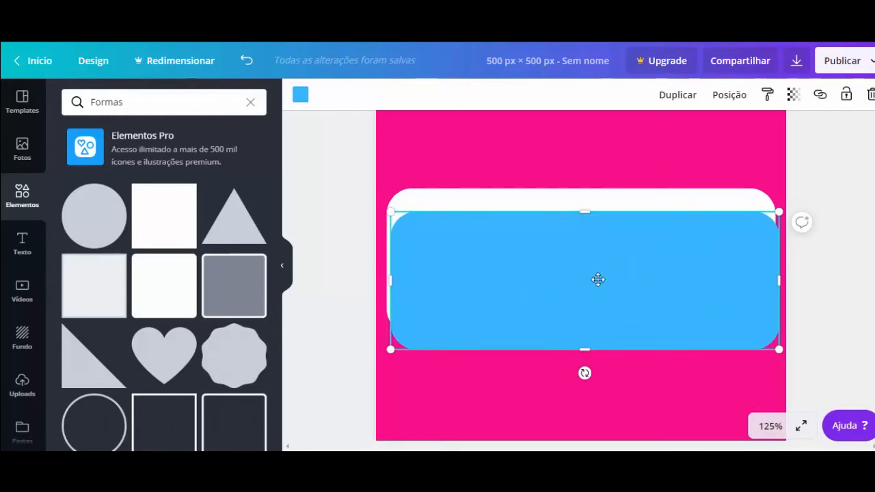
{"action": "left_click_drag", "start_coordinate": [577, 321], "coordinate": [587, 345]}
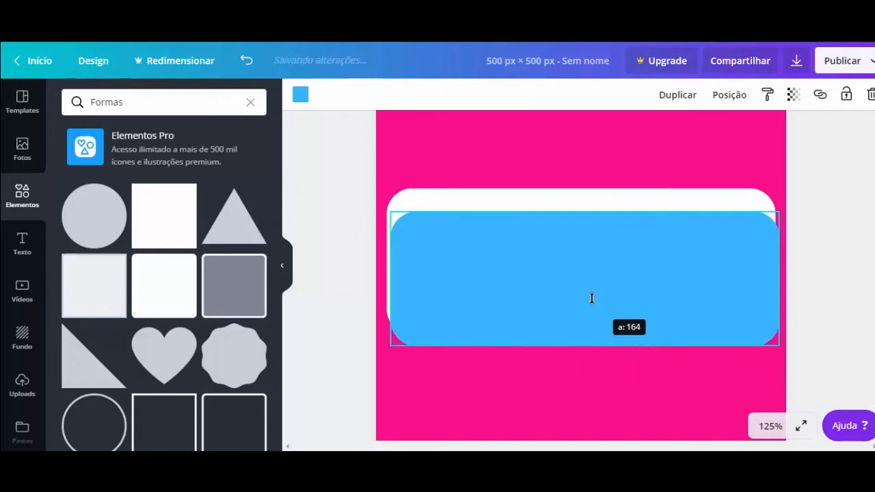
Step: Extend the white rectangle just below the blue one, and resize the blue rectangle's right and top edges to leave a thin, even white border
{"action": "left_click", "coordinate": [580, 199]}
{"action": "left_click_drag", "start_coordinate": [579, 334], "coordinate": [580, 351]}
{"action": "left_click", "coordinate": [649, 286]}
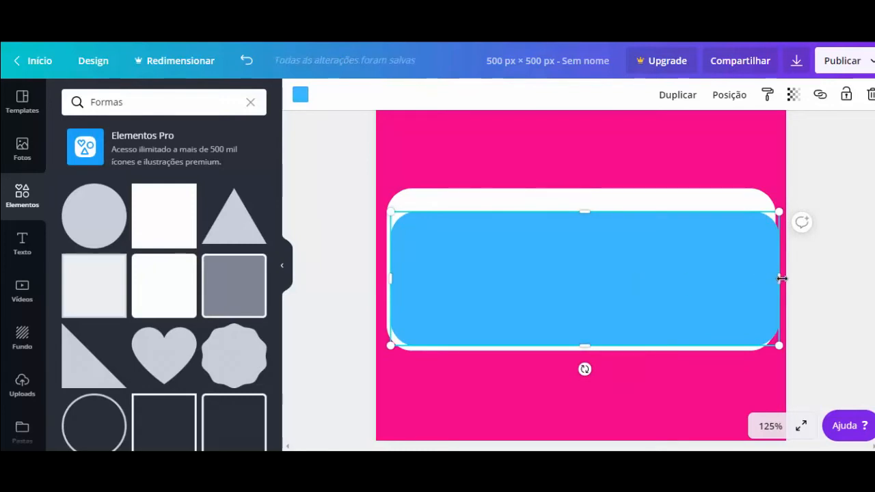
{"action": "left_click_drag", "start_coordinate": [782, 280], "coordinate": [772, 285]}
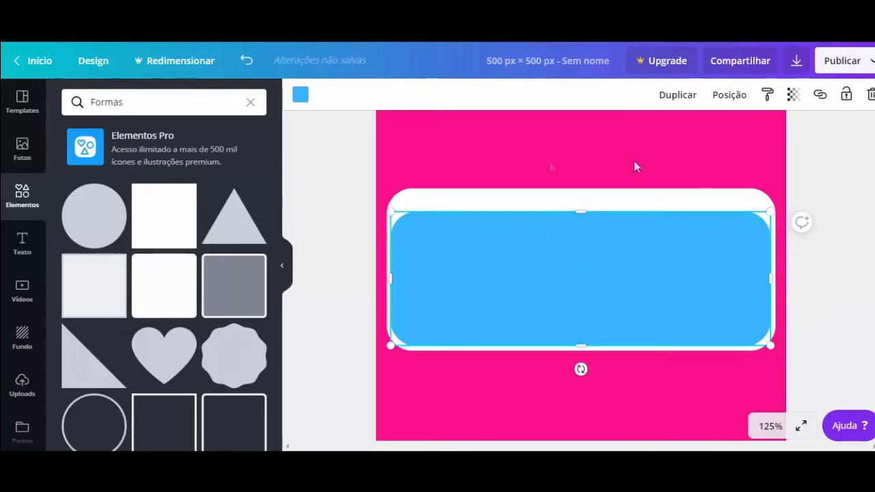
{"action": "left_click_drag", "start_coordinate": [581, 210], "coordinate": [583, 192]}
{"action": "left_click", "coordinate": [494, 414]}
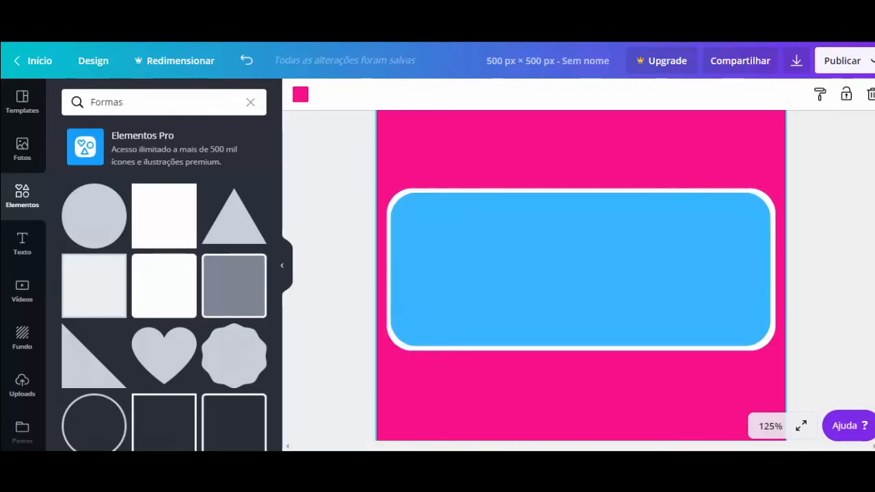
Step: Trim the white rectangle's width to 472 px and reduce its height slightly at both edges to thin the border
{"action": "left_click", "coordinate": [773, 429]}
{"action": "left_click", "coordinate": [767, 176]}
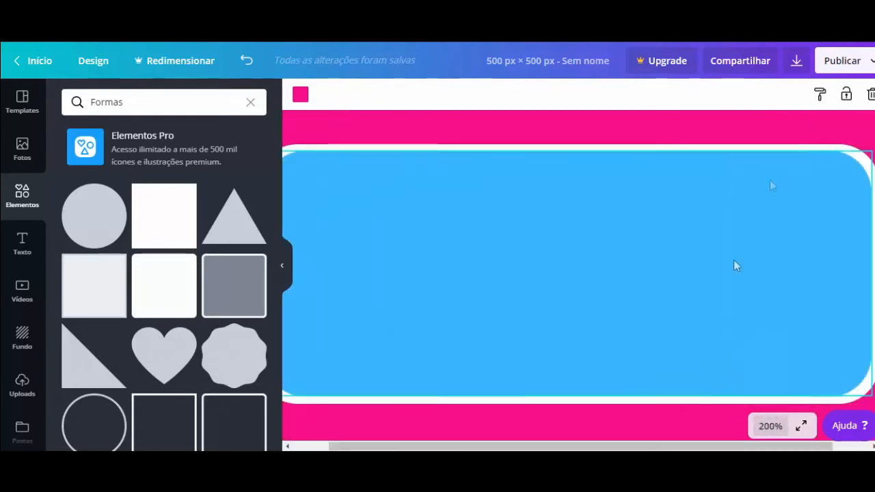
{"action": "left_click_drag", "start_coordinate": [651, 447], "coordinate": [765, 321]}
{"action": "left_click", "coordinate": [845, 230]}
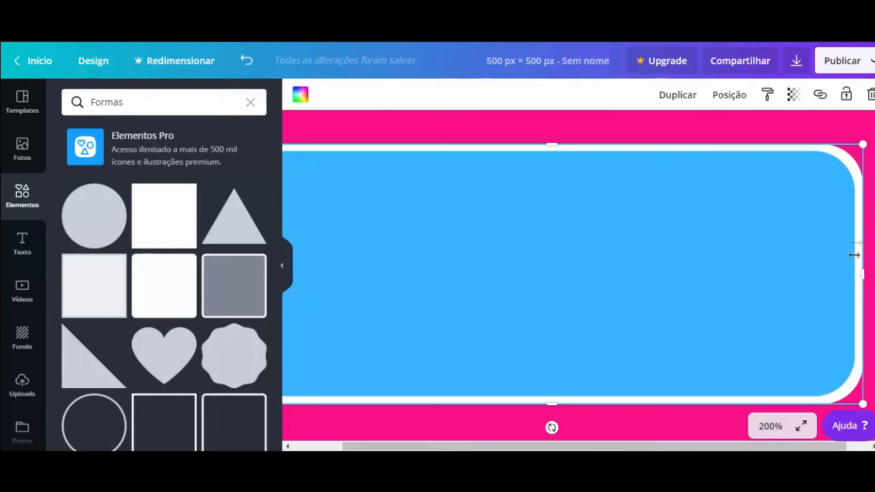
{"action": "left_click_drag", "start_coordinate": [862, 277], "coordinate": [860, 274]}
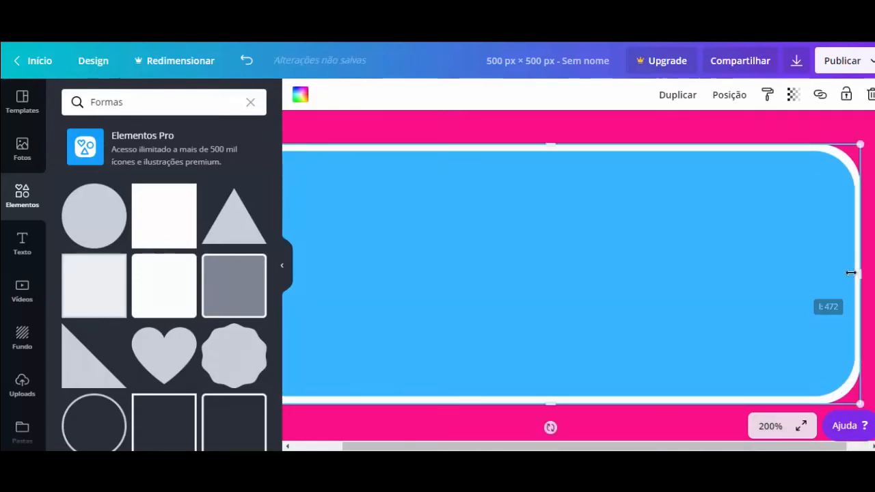
{"action": "left_click_drag", "start_coordinate": [550, 403], "coordinate": [554, 402]}
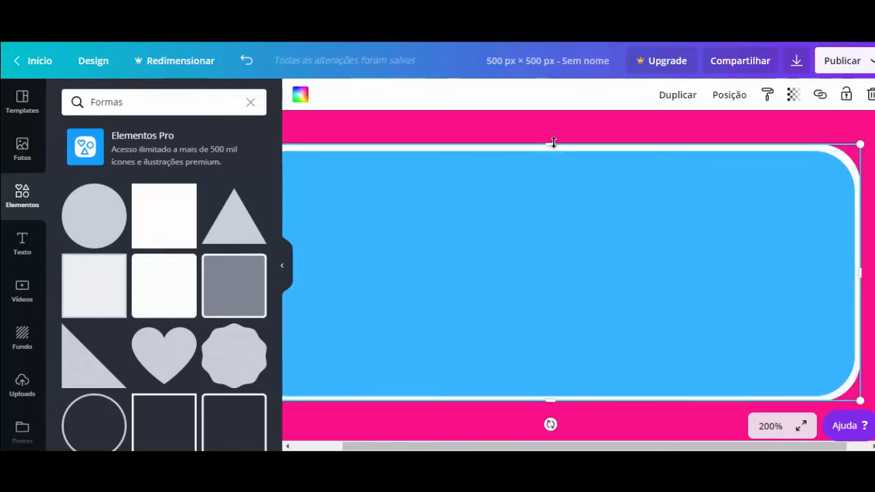
{"action": "left_click_drag", "start_coordinate": [553, 146], "coordinate": [556, 149]}
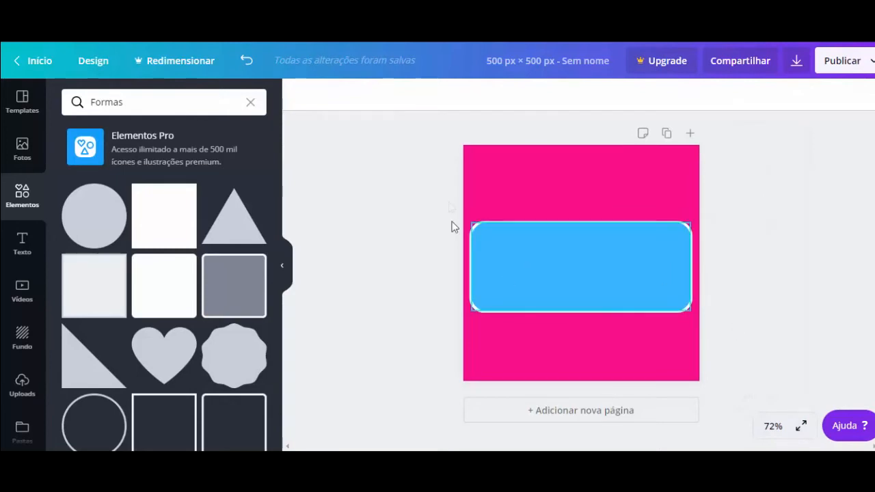
{"action": "left_click", "coordinate": [568, 262]}
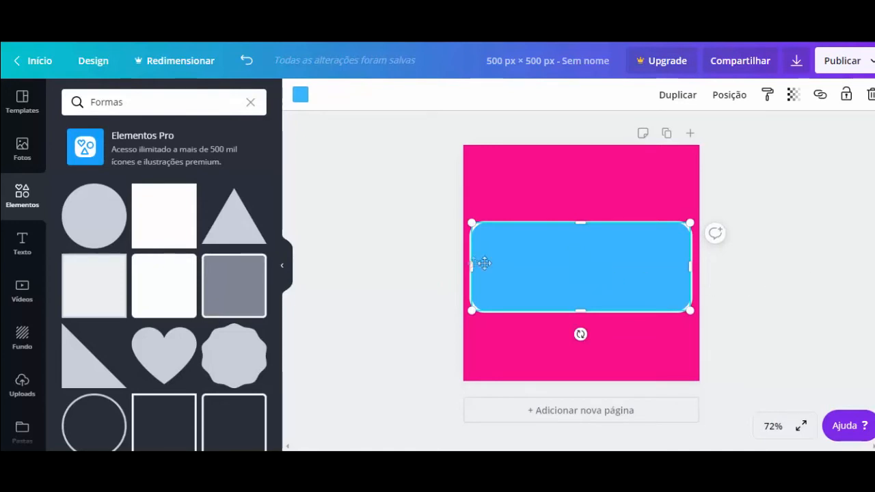
{"action": "left_click", "coordinate": [425, 246]}
{"action": "left_click", "coordinate": [548, 263]}
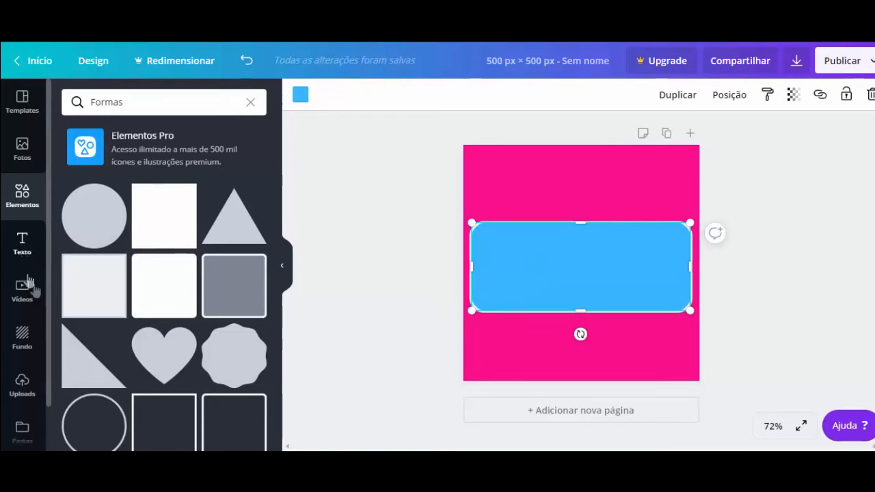
Step: Add the "MARKETING PESSOAL" text combination to the page and ungroup it into separate text boxes
{"action": "left_click", "coordinate": [20, 242]}
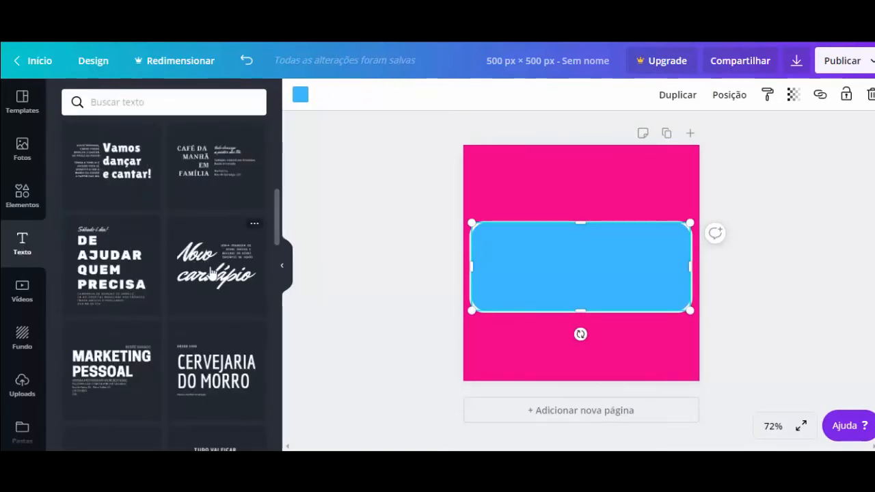
{"action": "scroll", "coordinate": [182, 293], "scroll_direction": "down", "scroll_amount": 2}
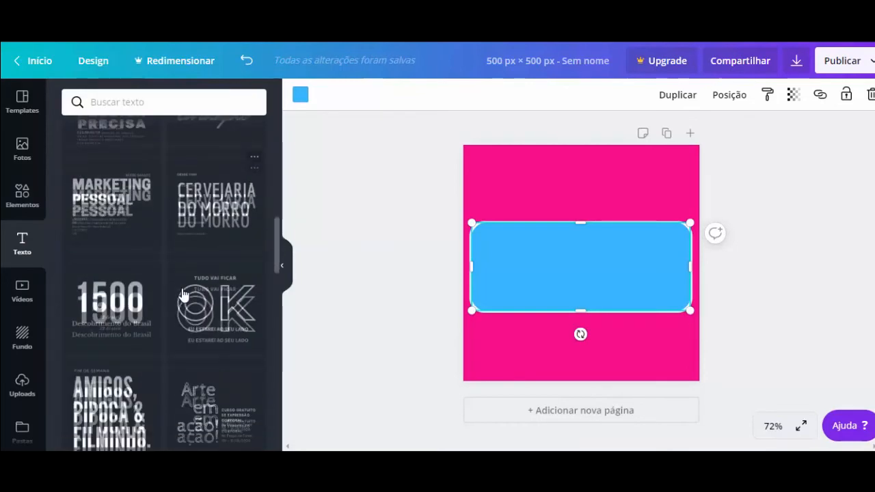
{"action": "left_click", "coordinate": [99, 238]}
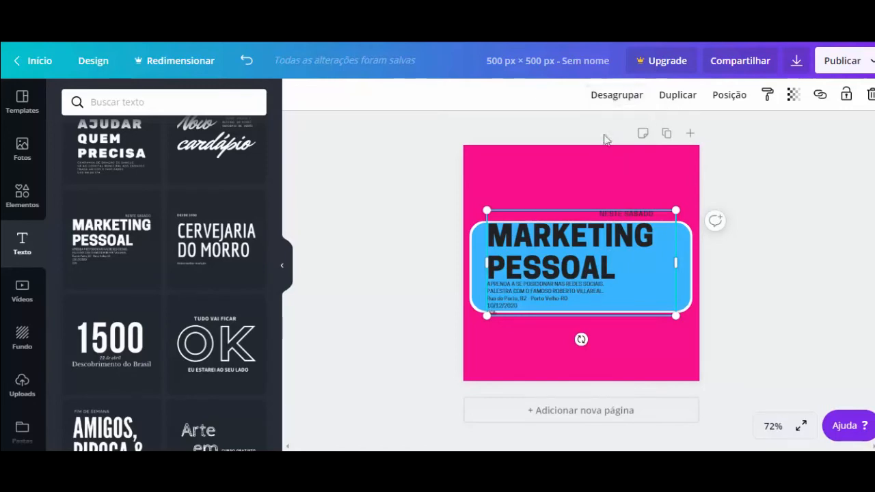
{"action": "left_click", "coordinate": [616, 96]}
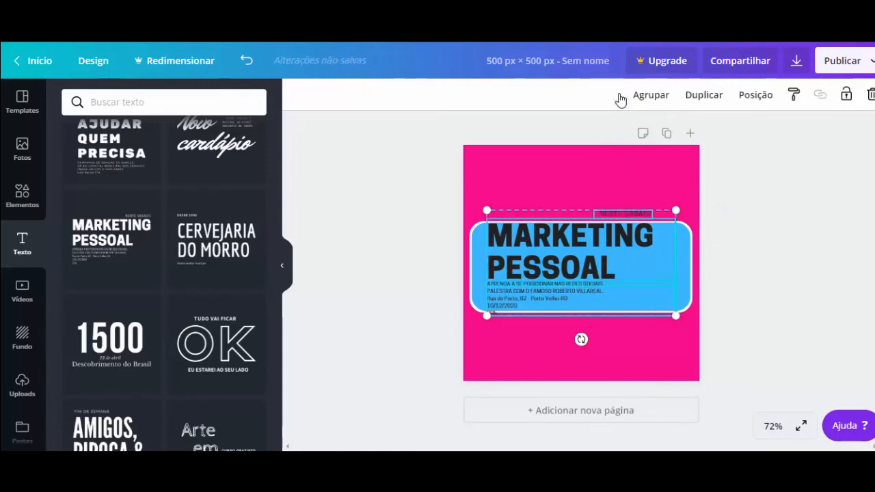
{"action": "left_click", "coordinate": [805, 242]}
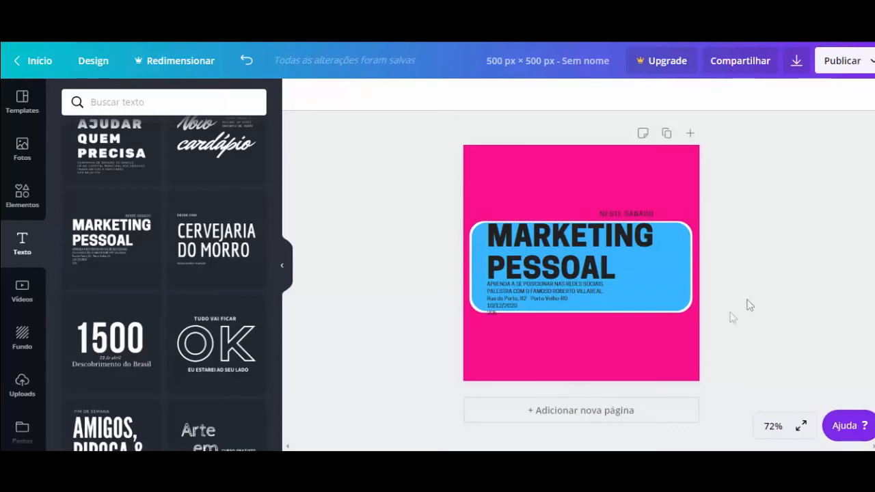
Step: Delete the small description block and the "NESTE SÁBADO" line, keeping only the "MARKETING PESSOAL" heading
{"action": "left_click", "coordinate": [547, 295]}
{"action": "left_click", "coordinate": [564, 251]}
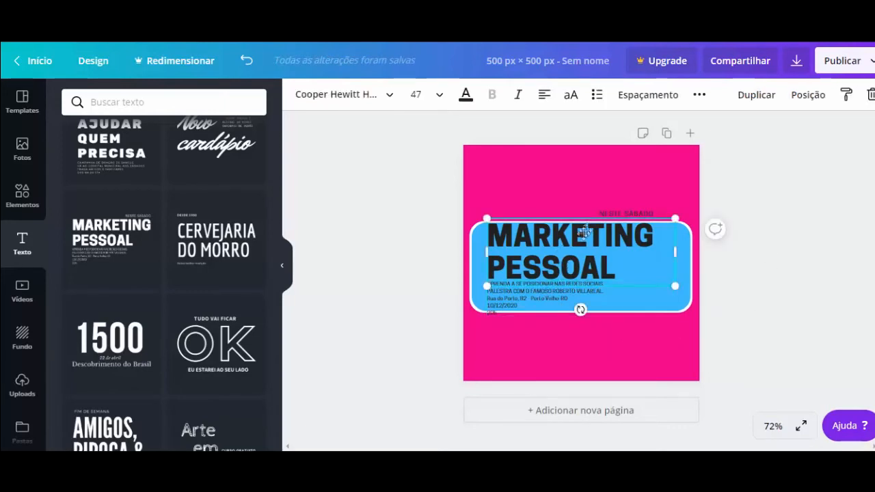
{"action": "left_click", "coordinate": [622, 214]}
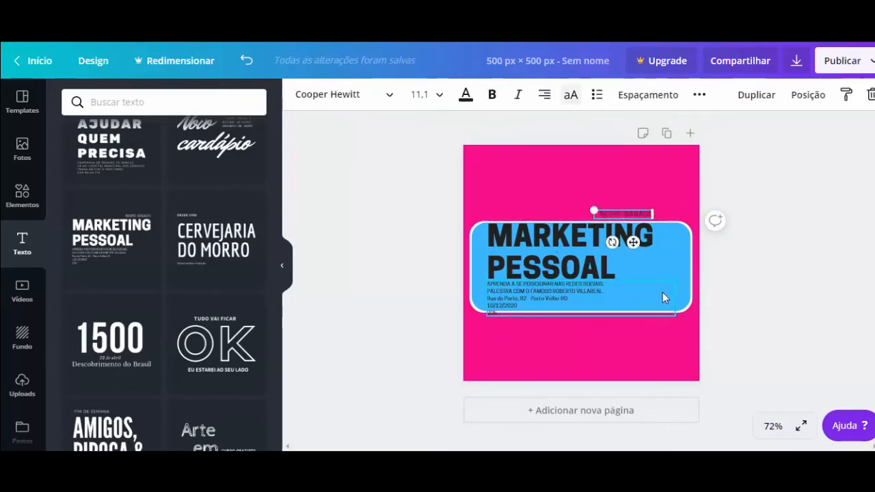
{"action": "left_click", "coordinate": [538, 295]}
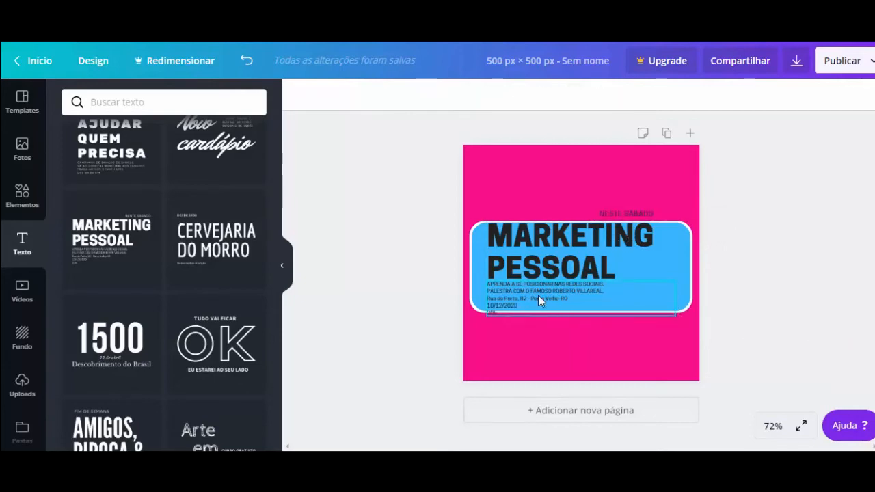
{"action": "left_click", "coordinate": [869, 95]}
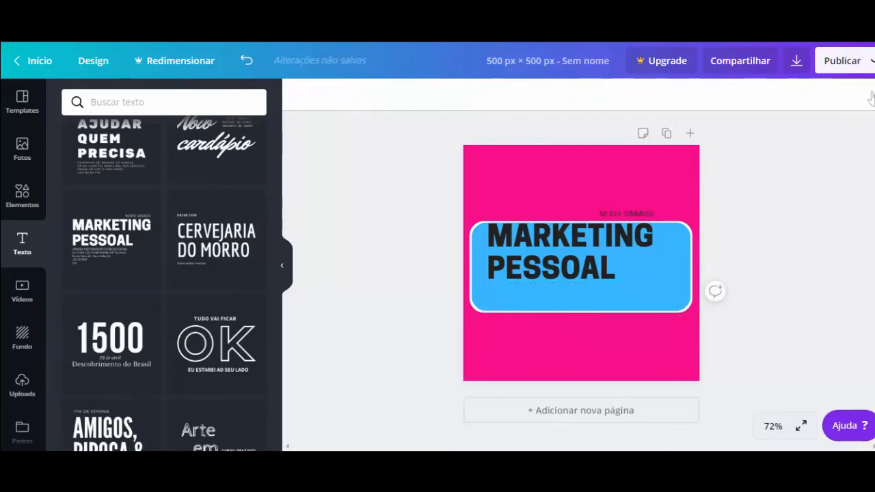
{"action": "left_click", "coordinate": [640, 213]}
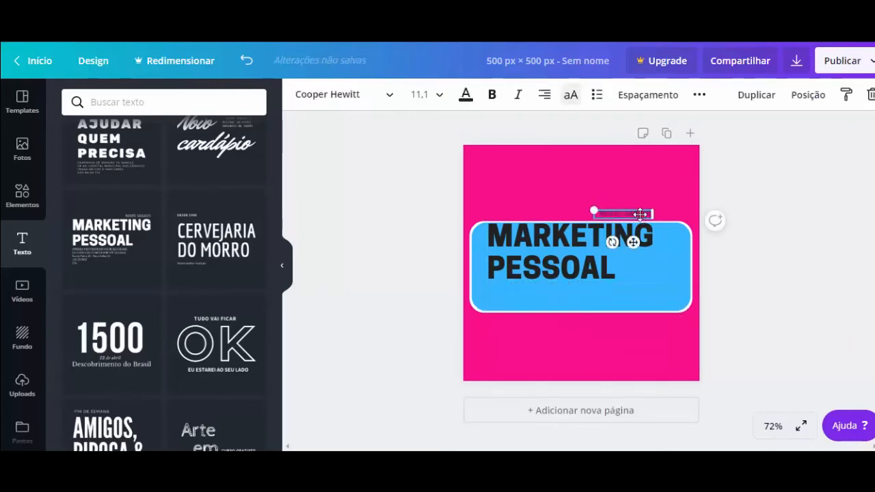
{"action": "left_click", "coordinate": [869, 96]}
Step: Shift the heading slightly down over the blue rectangle and replace its text with "SAIBA MAIS"
{"action": "left_click", "coordinate": [558, 256]}
{"action": "left_click_drag", "start_coordinate": [557, 257], "coordinate": [563, 266]}
{"action": "double_click", "coordinate": [561, 265]}
{"action": "type", "text": "SAIBA MAIS"}
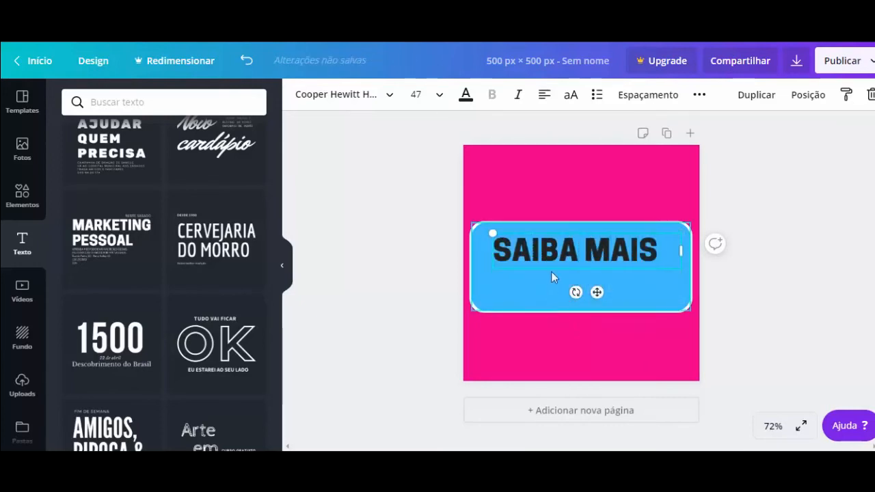
Step: Move the "SAIBA MAIS" text down towards the middle of the blue rectangle and narrow its text box
{"action": "left_click_drag", "start_coordinate": [556, 274], "coordinate": [558, 289]}
{"action": "left_click_drag", "start_coordinate": [671, 272], "coordinate": [660, 273]}
{"action": "left_click_drag", "start_coordinate": [595, 284], "coordinate": [598, 289]}
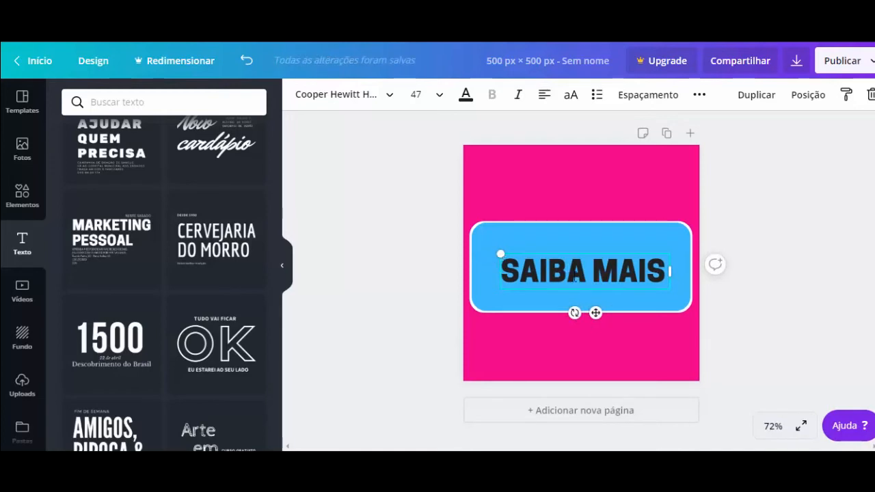
{"action": "triple_click", "coordinate": [618, 273]}
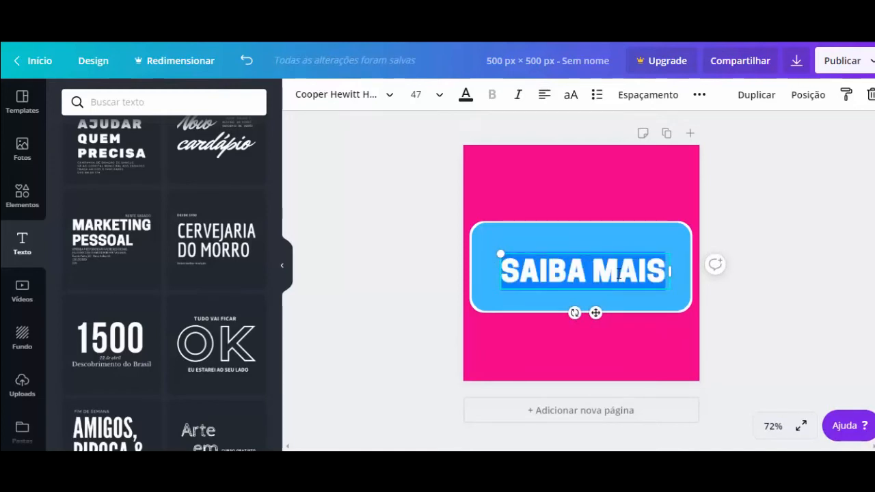
{"action": "left_click", "coordinate": [431, 101]}
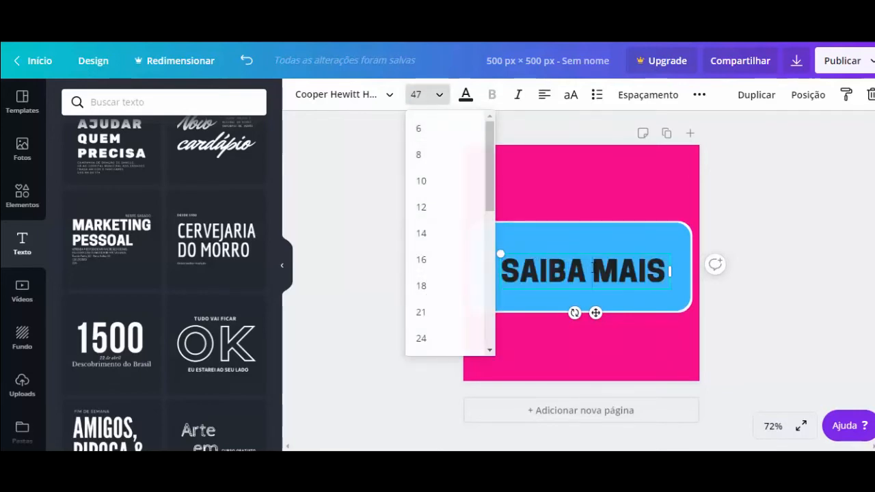
{"action": "left_click", "coordinate": [589, 268]}
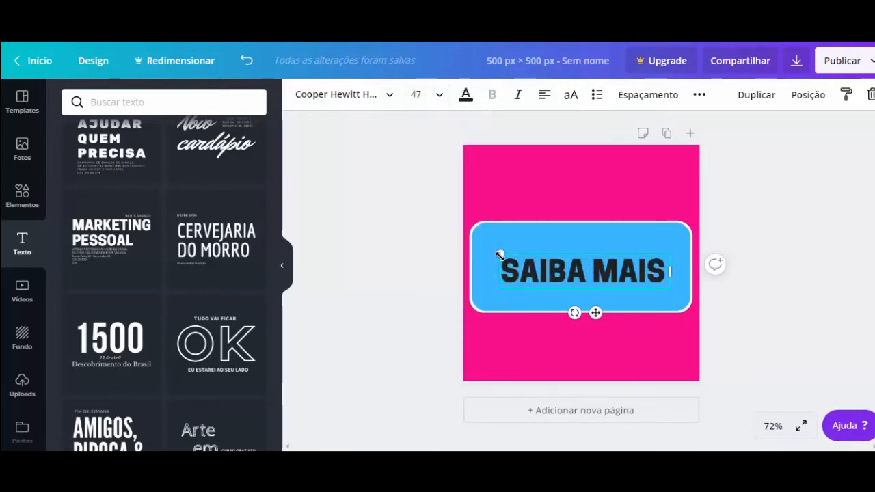
Step: Enlarge the "SAIBA MAIS" text to size 59, centre it vertically in the blue rectangle and deselect it
{"action": "left_click_drag", "start_coordinate": [499, 254], "coordinate": [474, 229]}
{"action": "left_click_drag", "start_coordinate": [623, 289], "coordinate": [617, 287]}
{"action": "left_click_drag", "start_coordinate": [486, 236], "coordinate": [474, 228]}
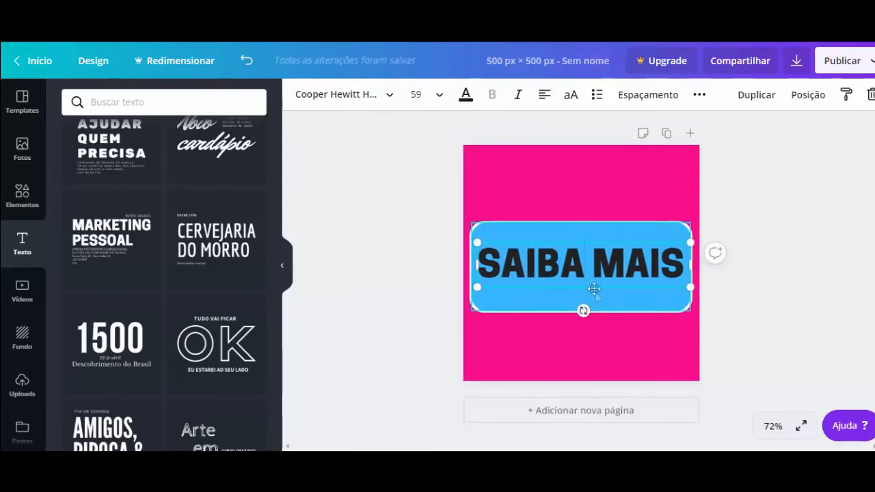
{"action": "left_click_drag", "start_coordinate": [593, 289], "coordinate": [593, 291]}
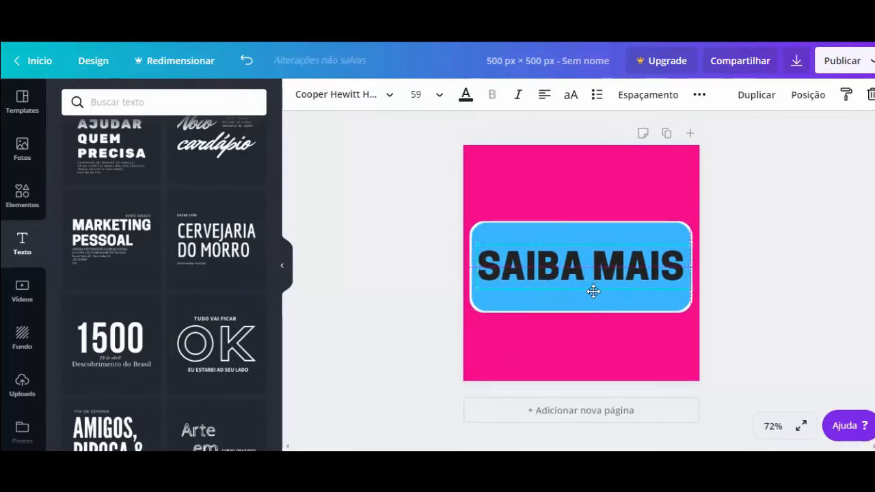
{"action": "left_click_drag", "start_coordinate": [593, 291], "coordinate": [592, 291]}
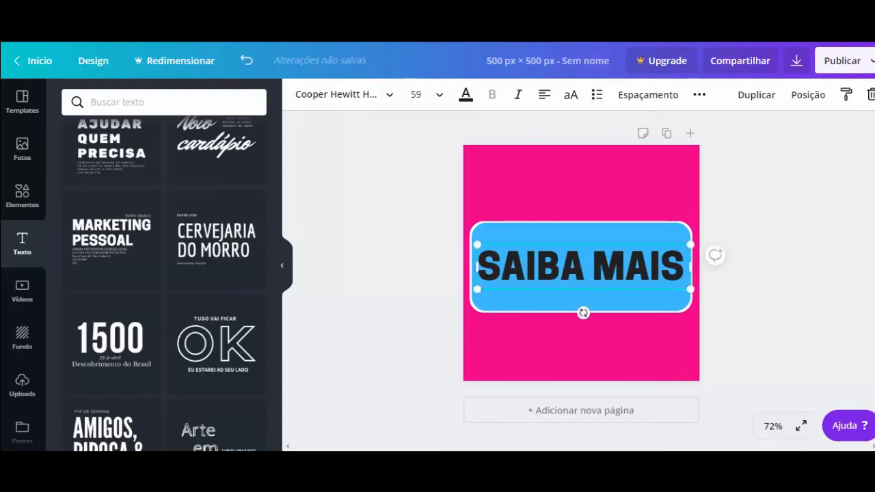
{"action": "left_click", "coordinate": [803, 290]}
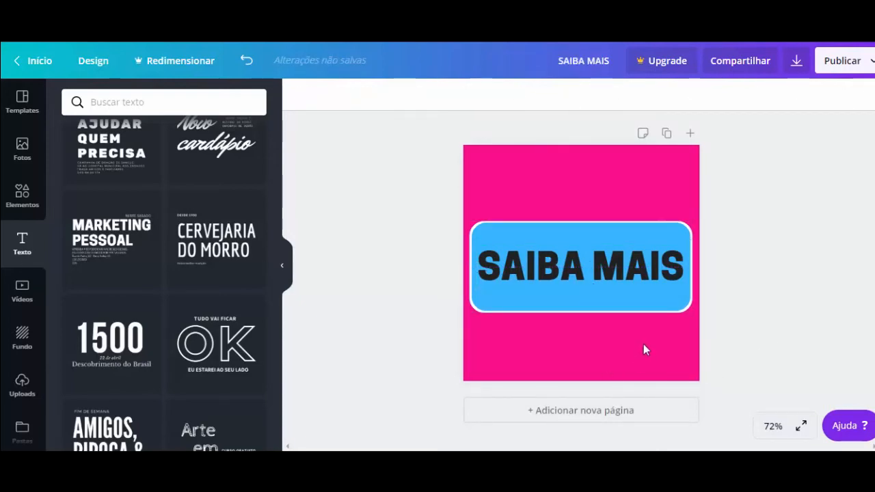
Step: Change the page background behind the blue rectangle to white
{"action": "left_click", "coordinate": [636, 238]}
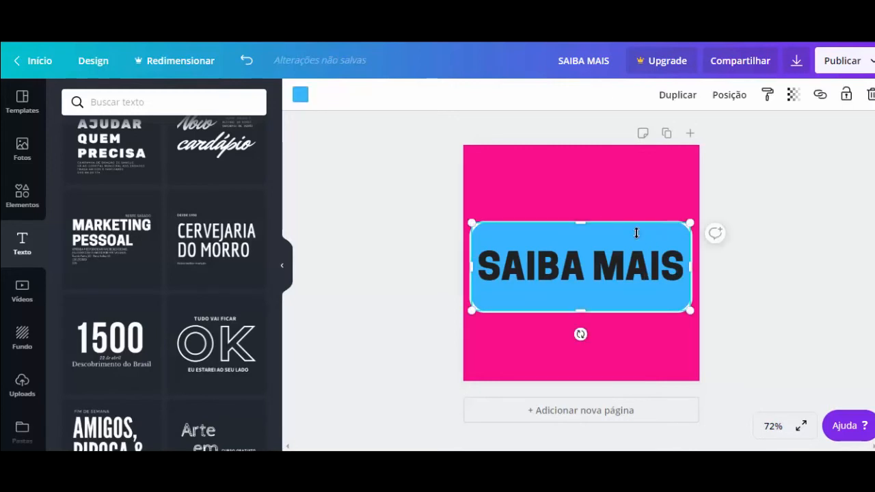
{"action": "left_click", "coordinate": [630, 186]}
{"action": "left_click", "coordinate": [301, 94]}
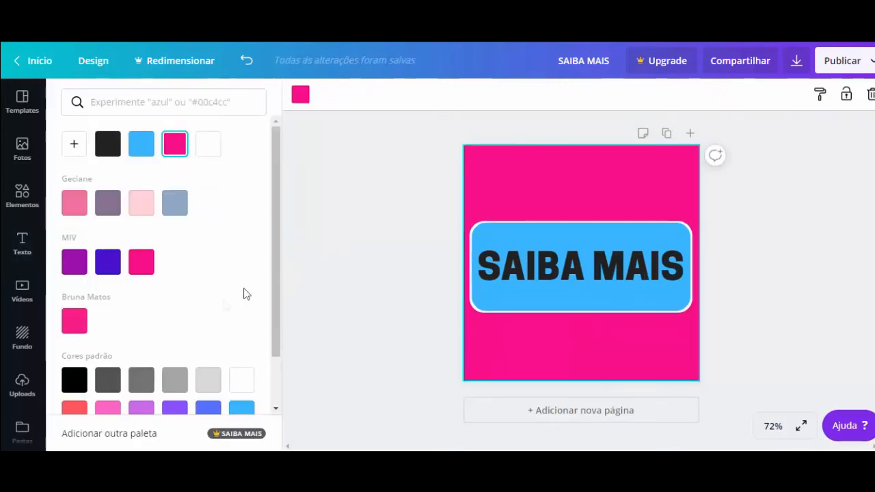
{"action": "left_click", "coordinate": [209, 143]}
Step: Recolour the rounded rectangle with the custom orange #f18041
{"action": "left_click", "coordinate": [555, 236]}
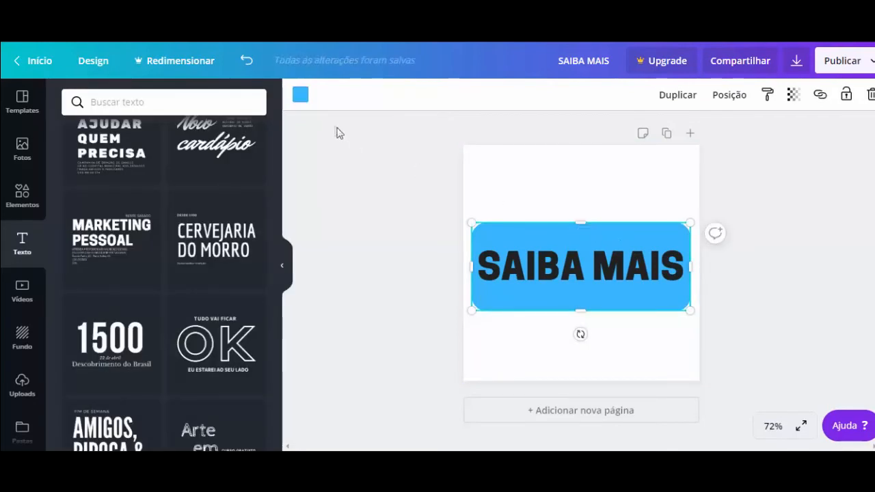
{"action": "left_click", "coordinate": [301, 96]}
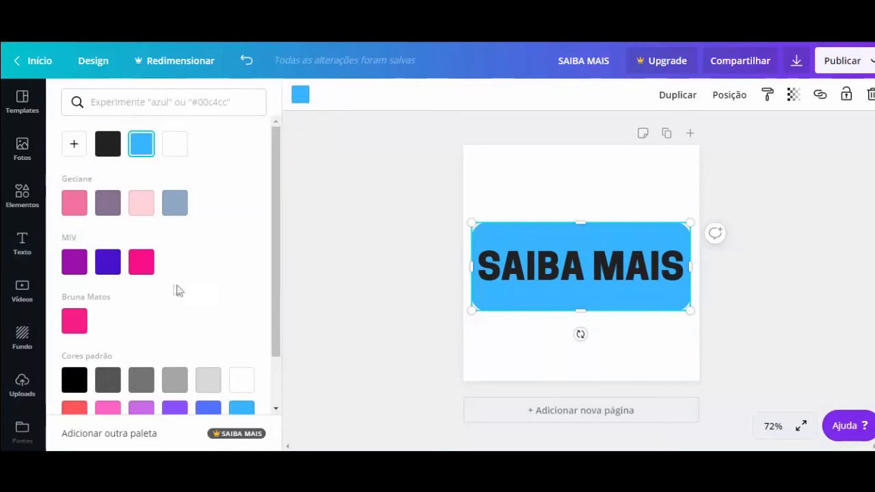
{"action": "scroll", "coordinate": [123, 321], "scroll_direction": "down", "scroll_amount": 2}
{"action": "left_click", "coordinate": [74, 352]}
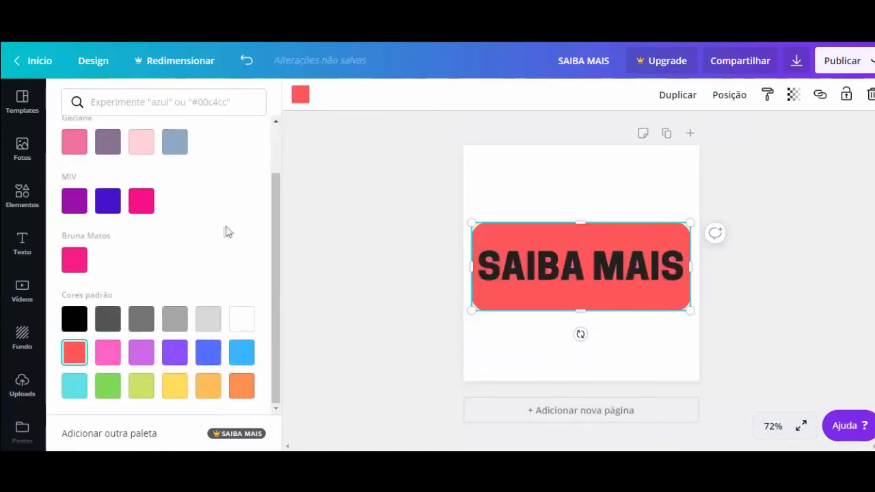
{"action": "scroll", "coordinate": [246, 241], "scroll_direction": "up", "scroll_amount": 2}
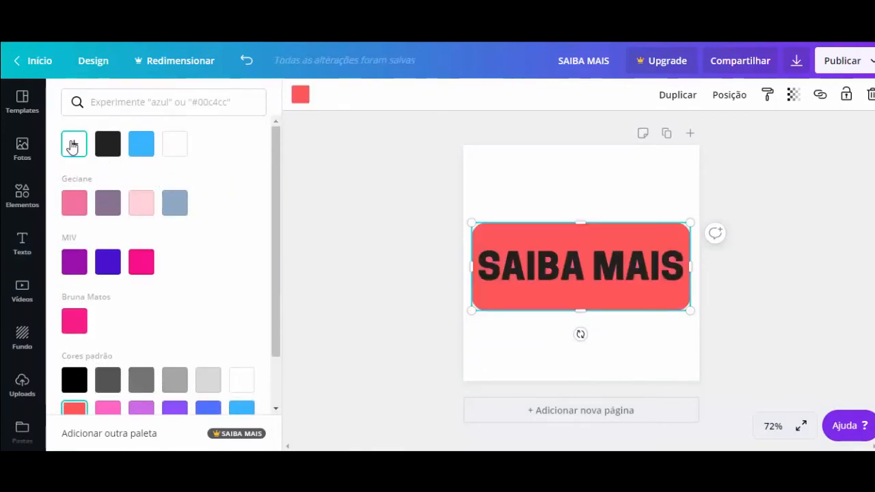
{"action": "left_click", "coordinate": [74, 143]}
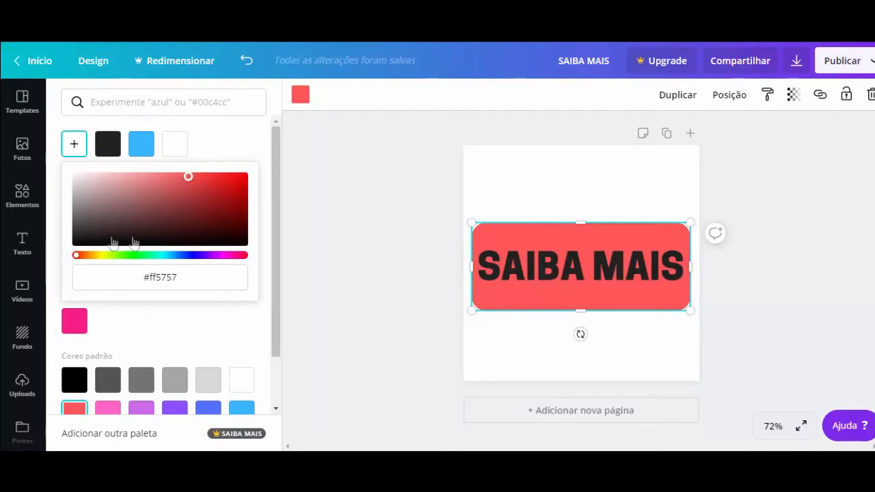
{"action": "left_click_drag", "start_coordinate": [79, 262], "coordinate": [85, 262]}
{"action": "left_click", "coordinate": [185, 176]}
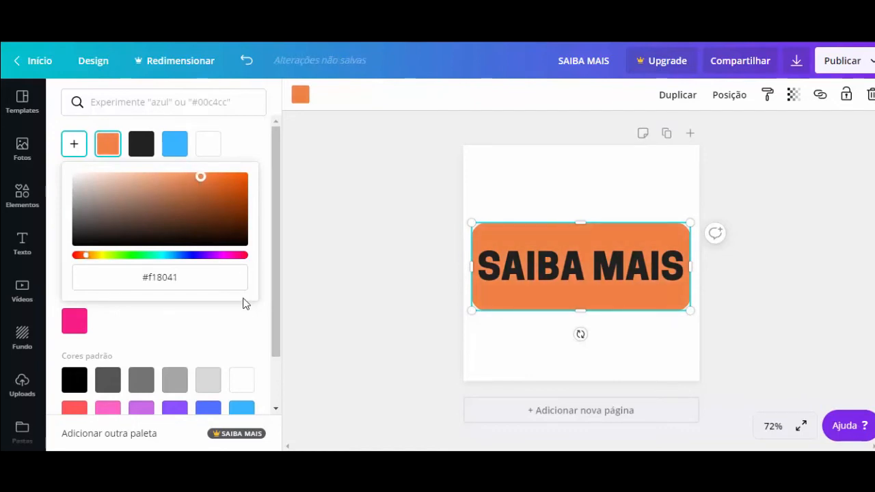
{"action": "left_click", "coordinate": [307, 97]}
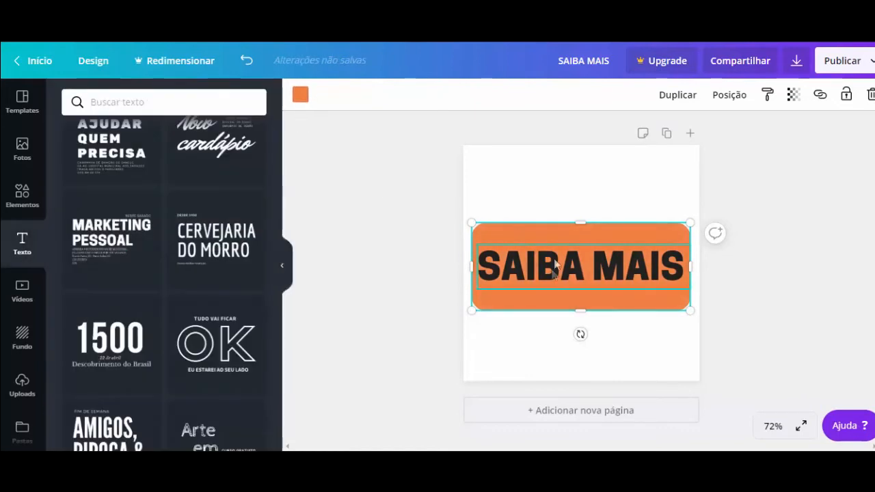
Step: Set the "SAIBA MAIS" text colour to white
{"action": "left_click", "coordinate": [558, 264]}
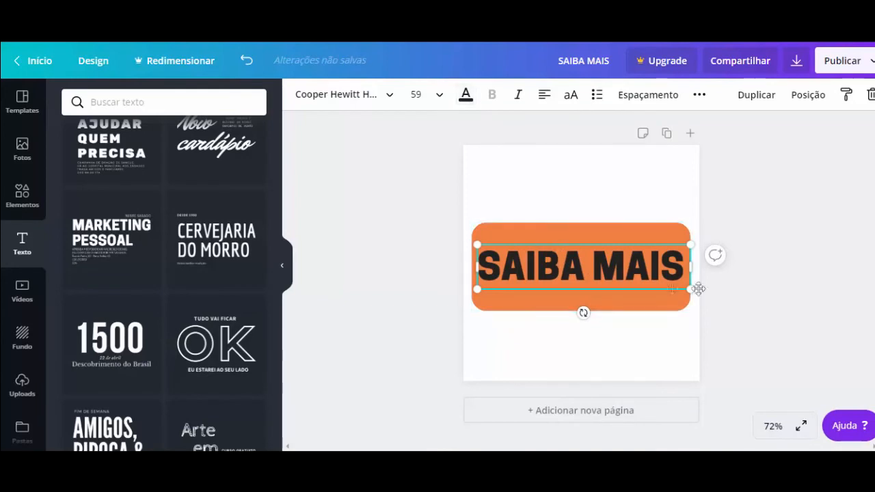
{"action": "left_click", "coordinate": [465, 95]}
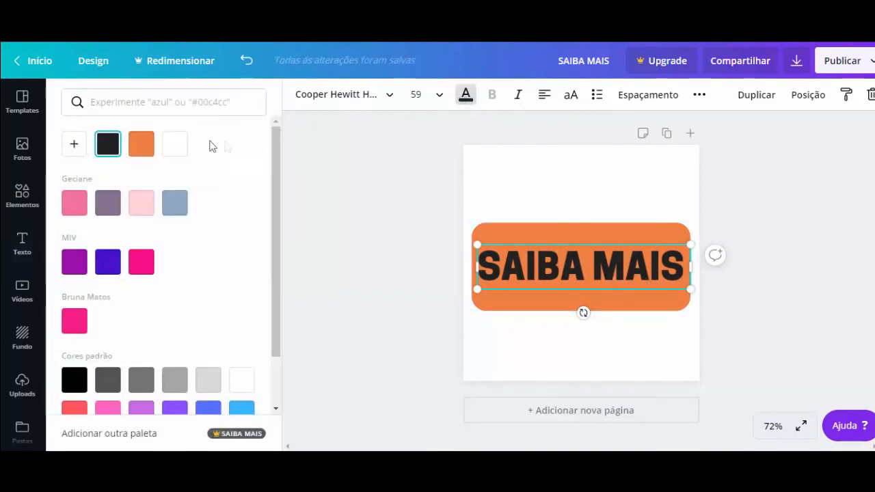
{"action": "left_click", "coordinate": [172, 146]}
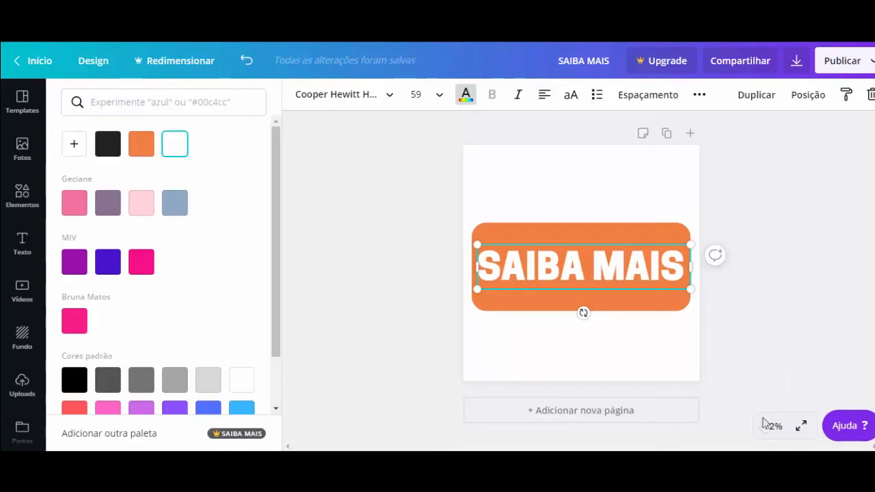
Step: Duplicate the white "SAIBA MAIS" text and colour the copy black
{"action": "left_click", "coordinate": [772, 425]}
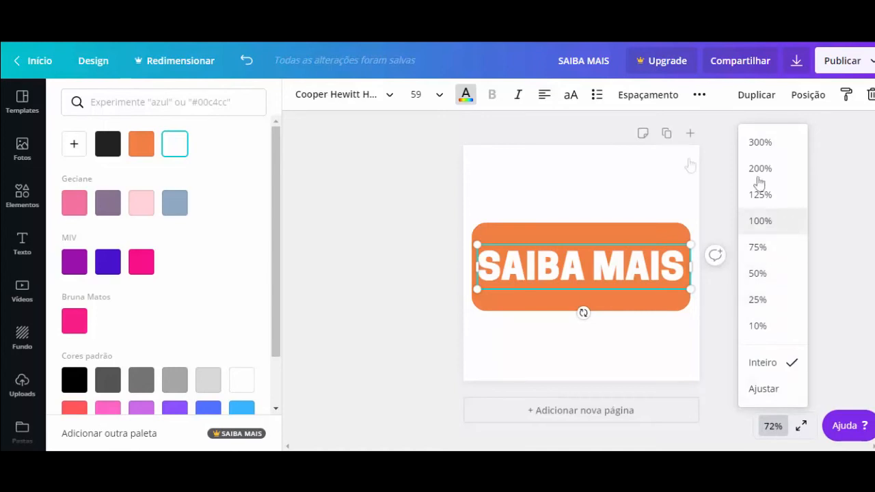
{"action": "left_click", "coordinate": [760, 195]}
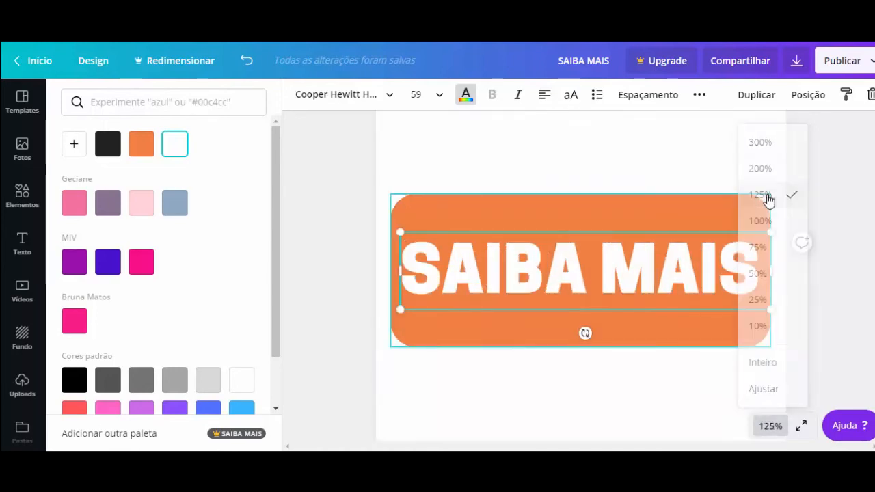
{"action": "left_click", "coordinate": [770, 425]}
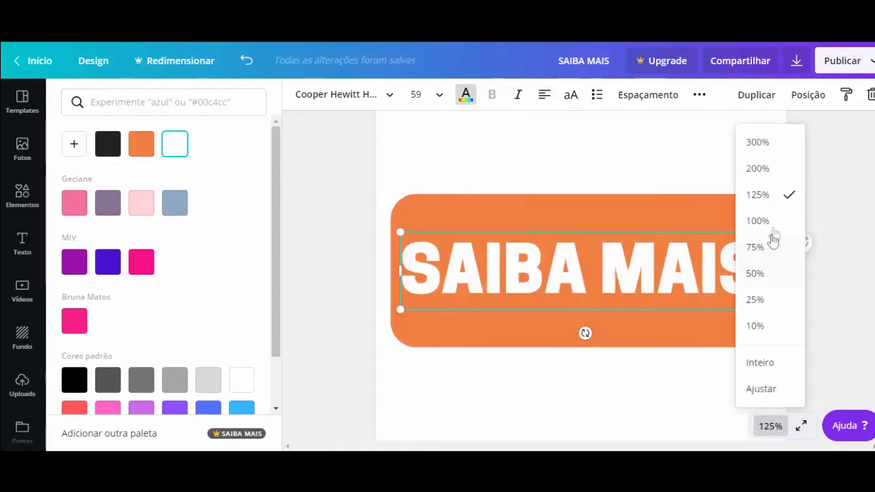
{"action": "left_click", "coordinate": [757, 168]}
{"action": "key", "text": "Escape"}
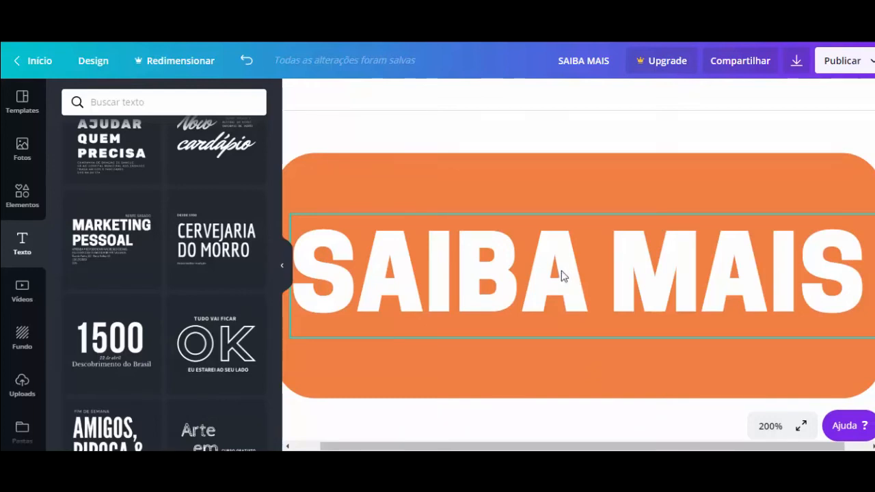
{"action": "left_click", "coordinate": [707, 262]}
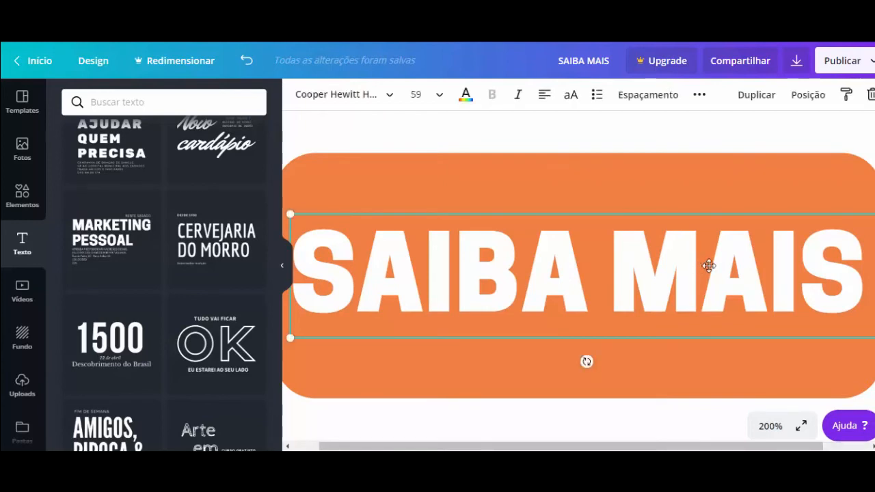
{"action": "left_click", "coordinate": [756, 97]}
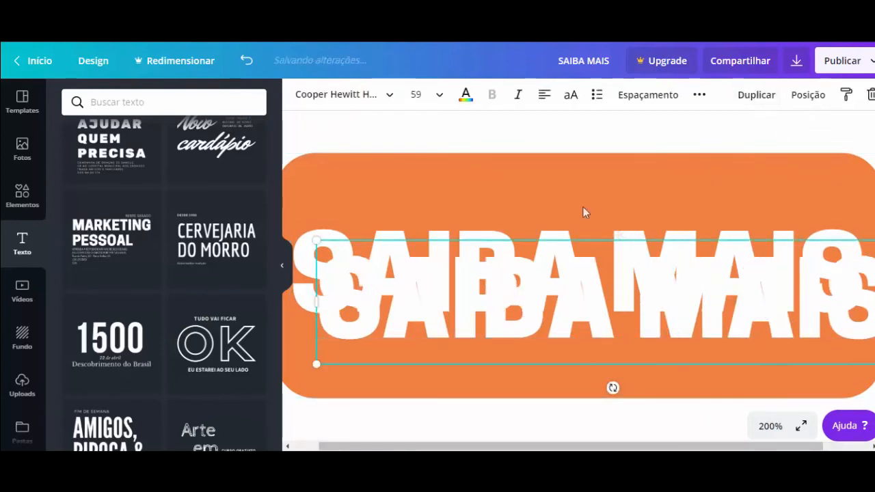
{"action": "left_click", "coordinate": [465, 98]}
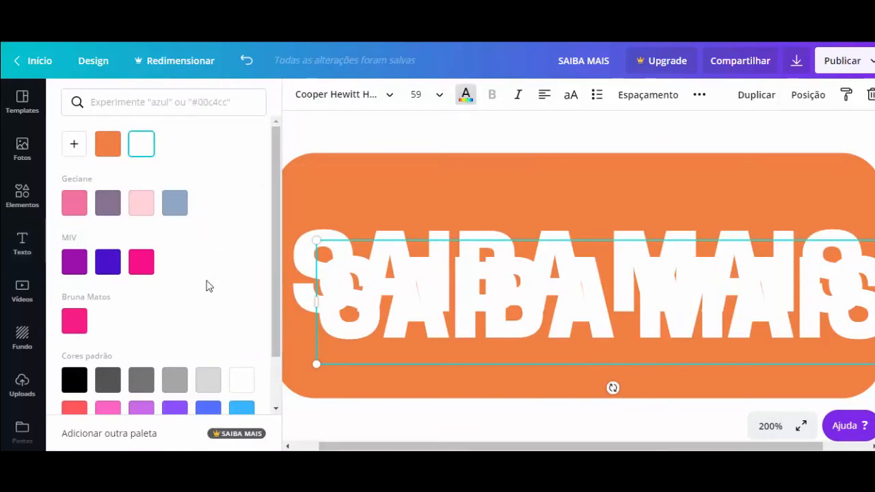
{"action": "scroll", "coordinate": [205, 285], "scroll_direction": "down", "scroll_amount": 2}
{"action": "left_click", "coordinate": [73, 319]}
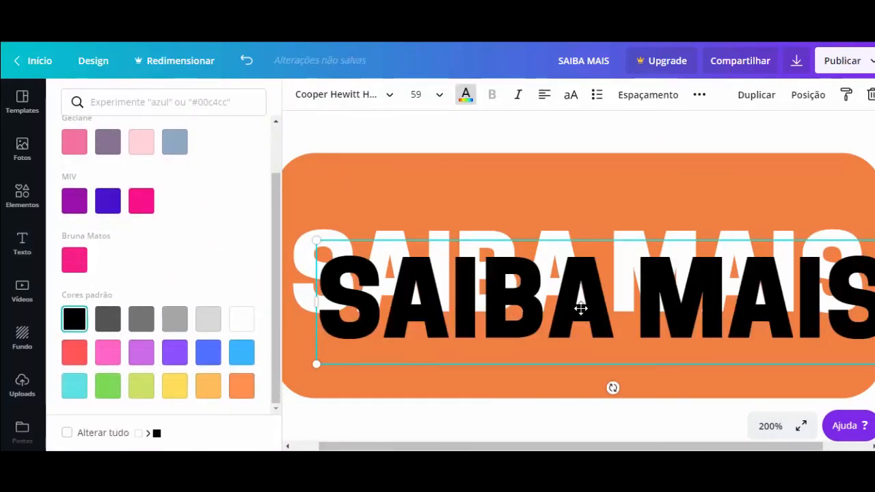
Step: Place the black copy level with the white text, offset slightly to its left, and send it one layer back as a shadow
{"action": "left_click_drag", "start_coordinate": [580, 308], "coordinate": [563, 286]}
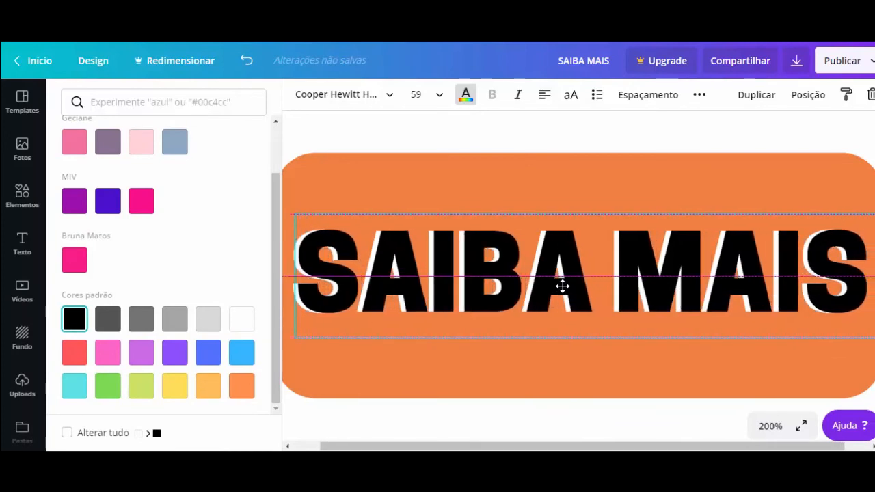
{"action": "left_click_drag", "start_coordinate": [561, 285], "coordinate": [551, 284]}
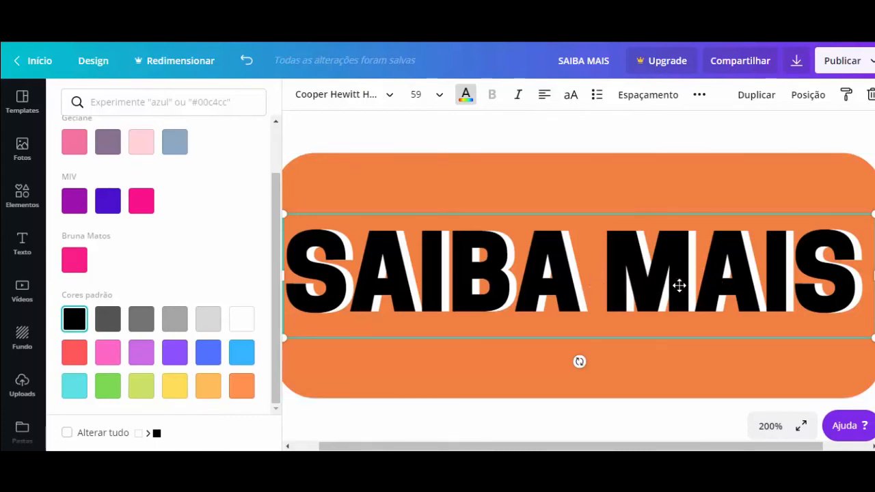
{"action": "left_click", "coordinate": [809, 96]}
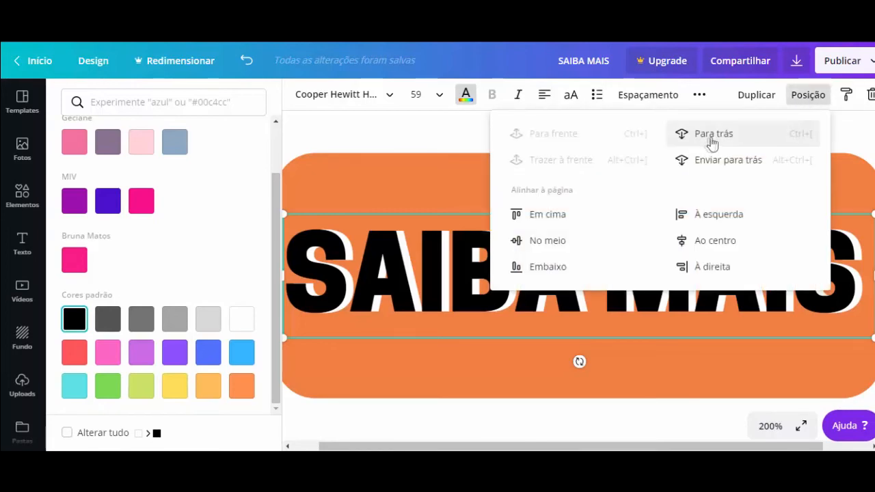
{"action": "left_click", "coordinate": [714, 134]}
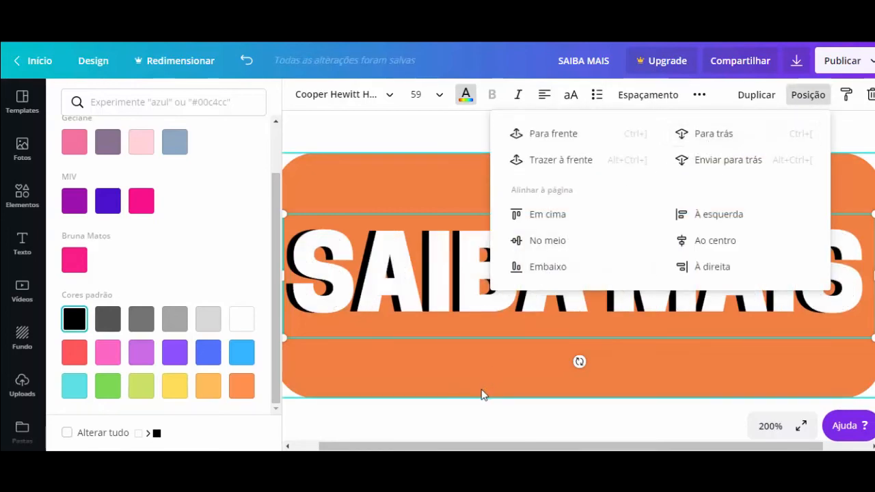
{"action": "left_click", "coordinate": [710, 340]}
{"action": "left_click", "coordinate": [770, 425]}
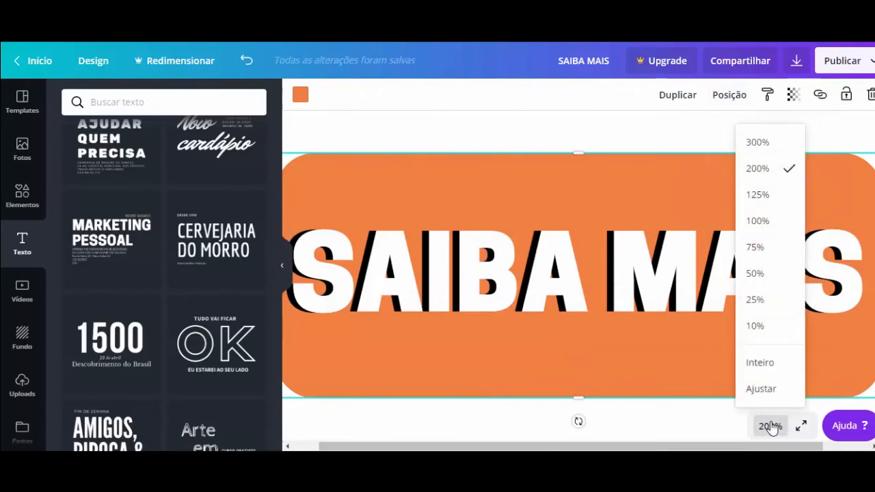
{"action": "left_click", "coordinate": [759, 363]}
{"action": "left_click", "coordinate": [845, 305]}
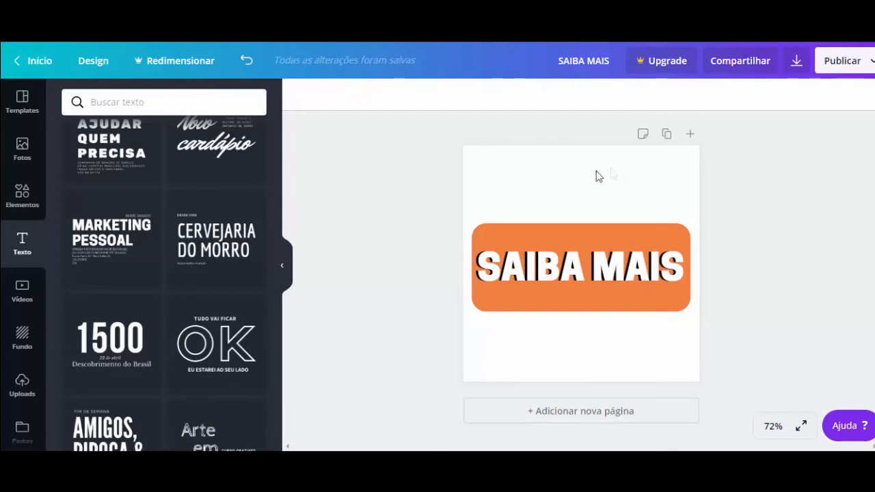
Step: Try a greyish-blue page background around the orange button, restore the white background and deselect it
{"action": "left_click", "coordinate": [635, 168]}
{"action": "left_click", "coordinate": [300, 95]}
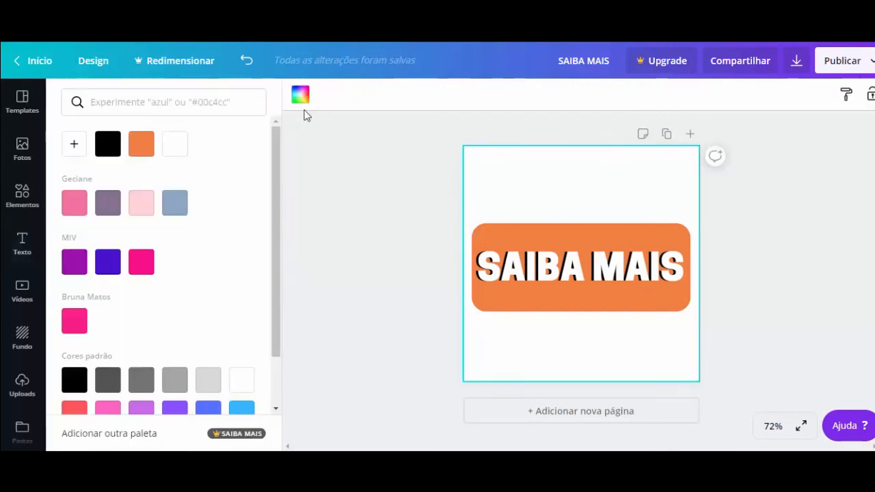
{"action": "left_click", "coordinate": [174, 203]}
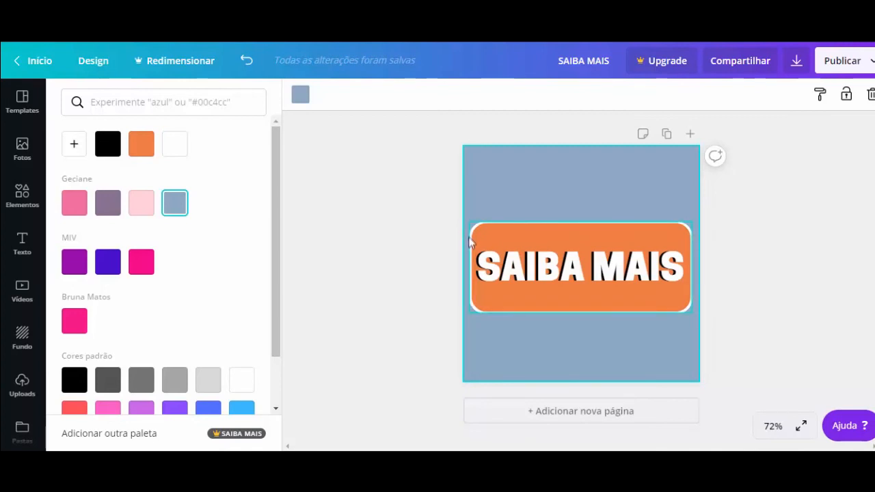
{"action": "left_click", "coordinate": [185, 150]}
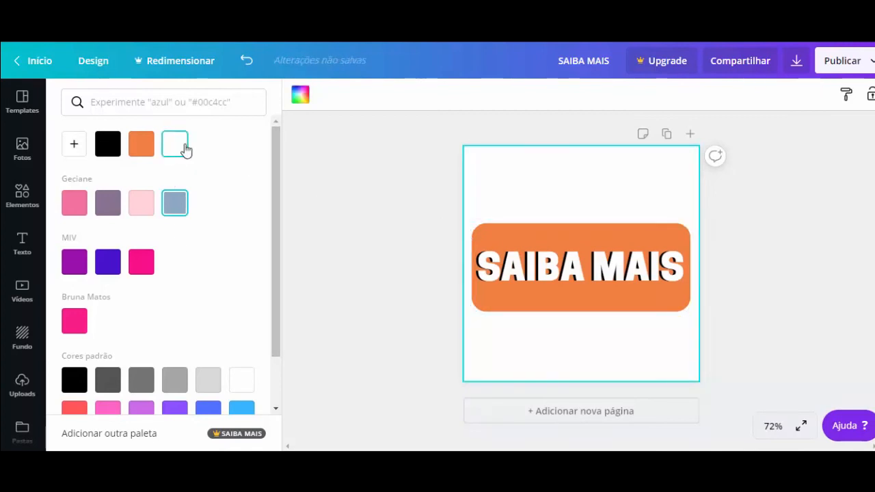
{"action": "left_click", "coordinate": [831, 280]}
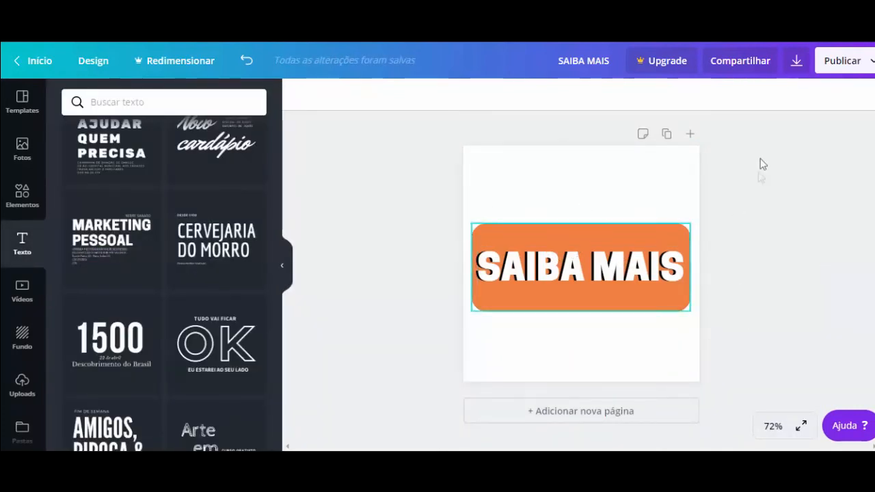
Step: Keep PNG as the download format, try to enable the transparent background and dismiss the Canva Pro upgrade offer
{"action": "left_click", "coordinate": [797, 62]}
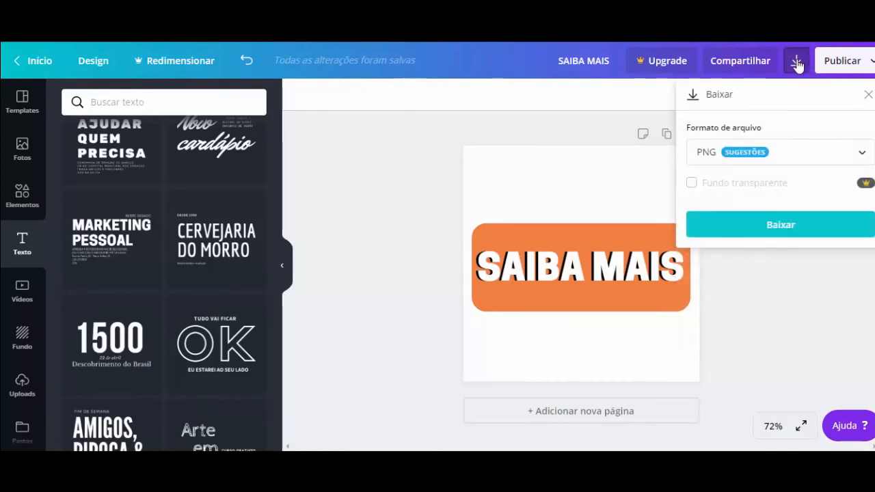
{"action": "left_click", "coordinate": [864, 156]}
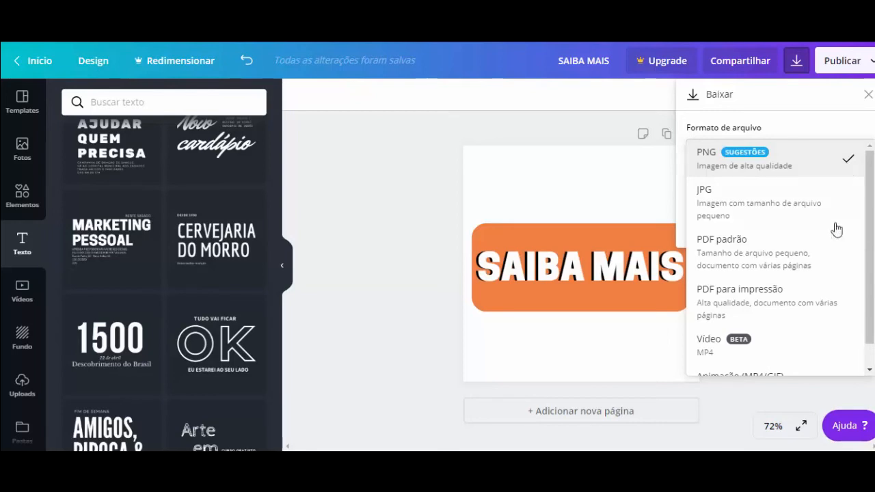
{"action": "left_click", "coordinate": [807, 164]}
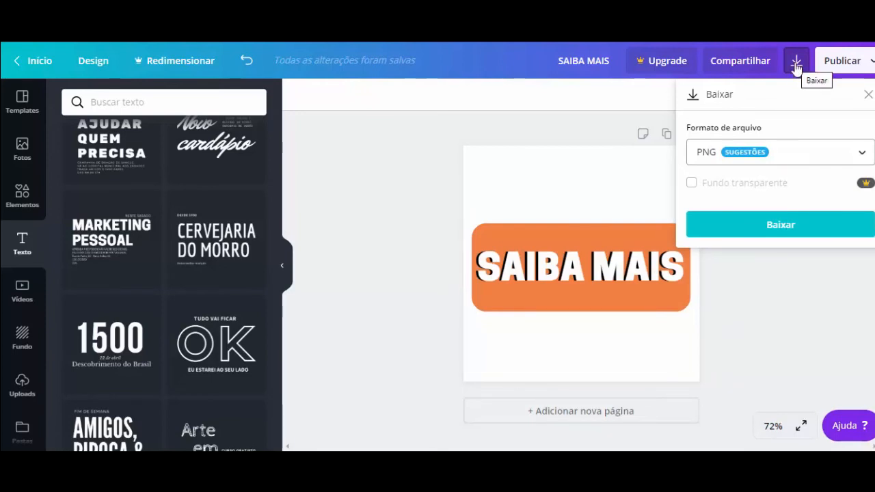
{"action": "left_click", "coordinate": [692, 184]}
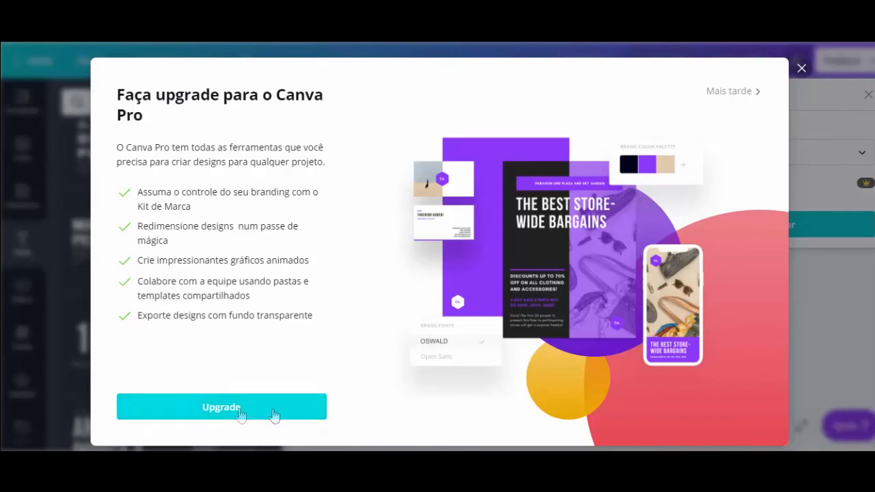
{"action": "left_click", "coordinate": [801, 69]}
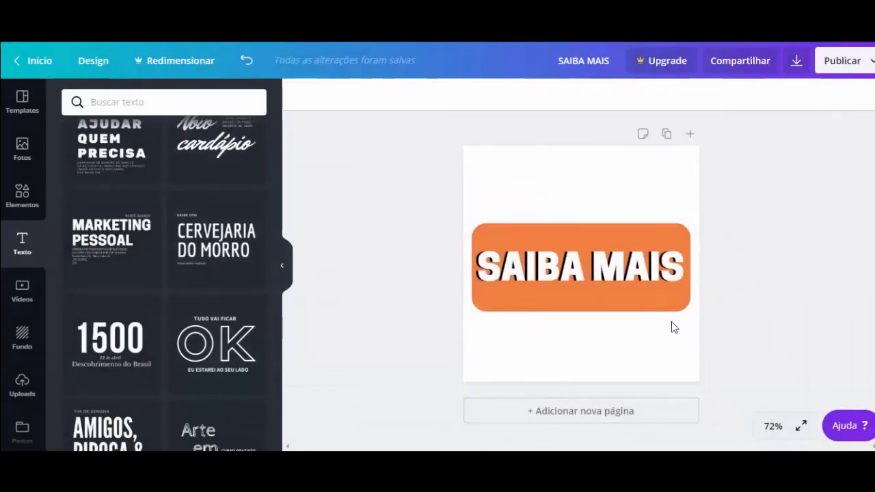
{"action": "left_click", "coordinate": [658, 240]}
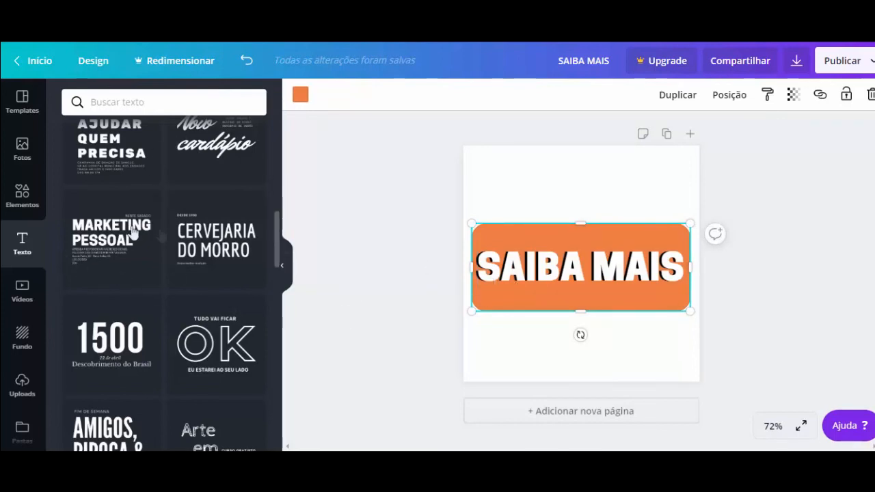
{"action": "left_click", "coordinate": [30, 197]}
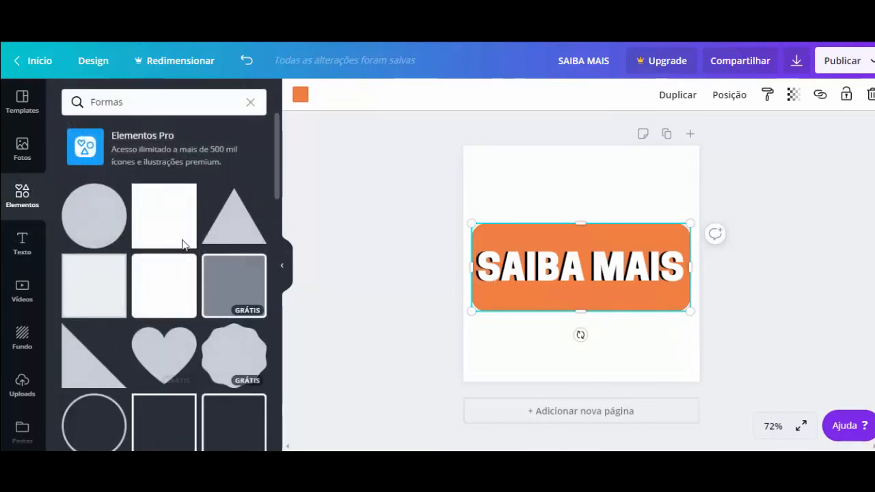
{"action": "scroll", "coordinate": [142, 321], "scroll_direction": "down", "scroll_amount": 2}
{"action": "mouse_move", "coordinate": [180, 269]}
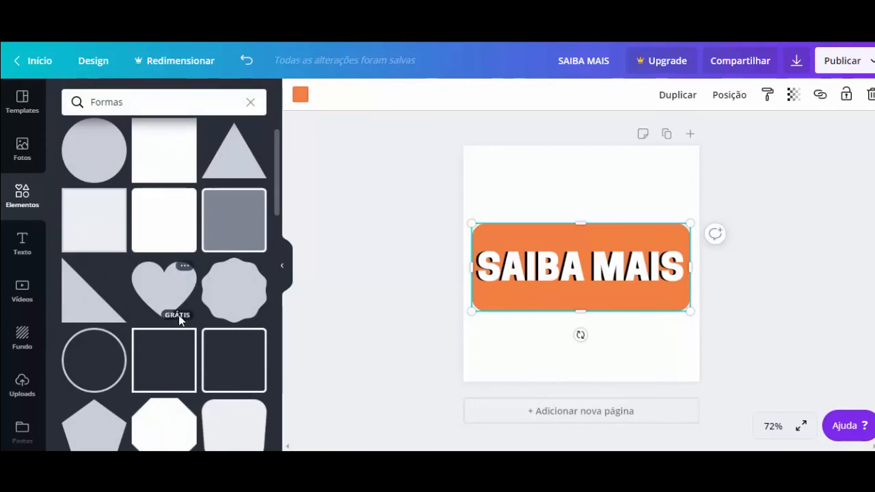
{"action": "left_click", "coordinate": [793, 184]}
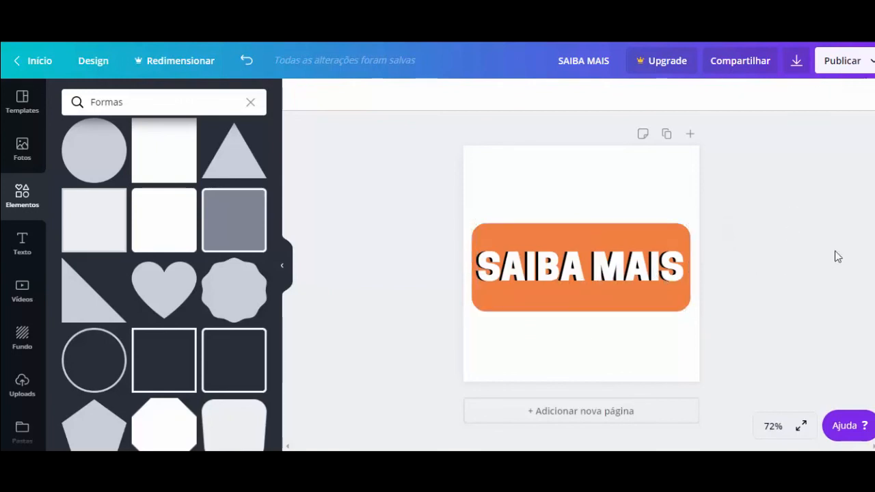